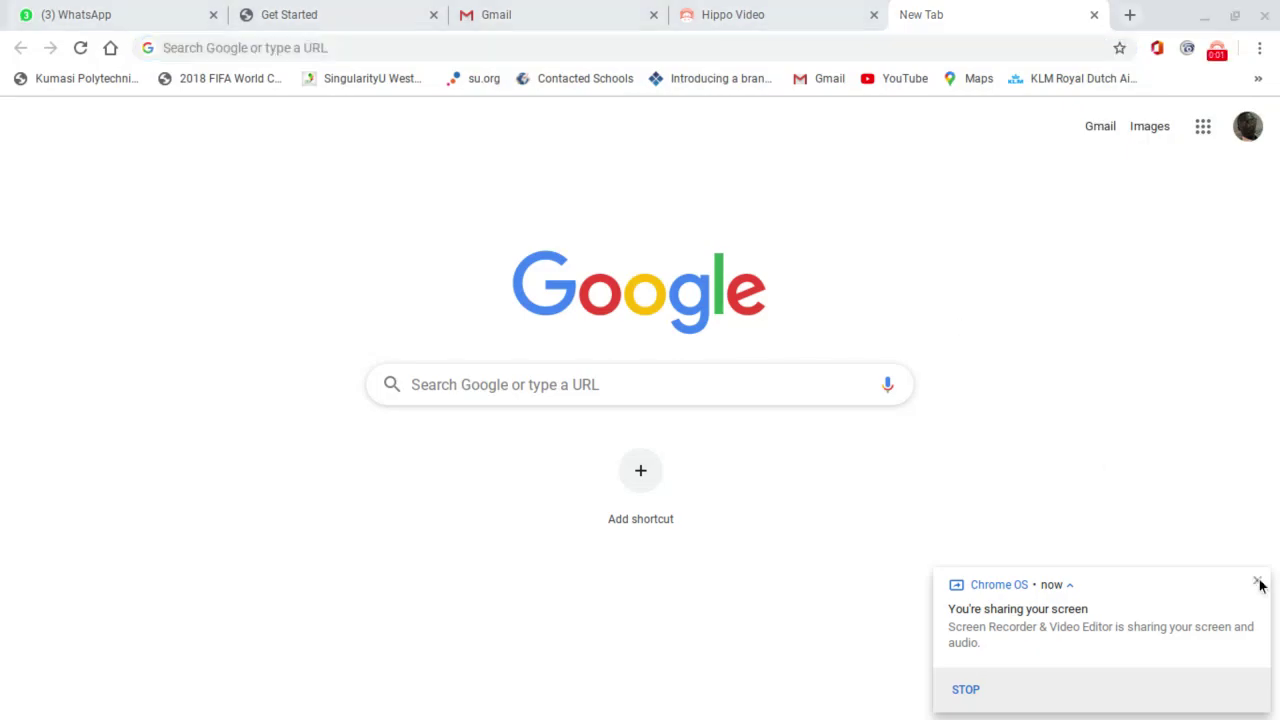
left_click(1257, 586)
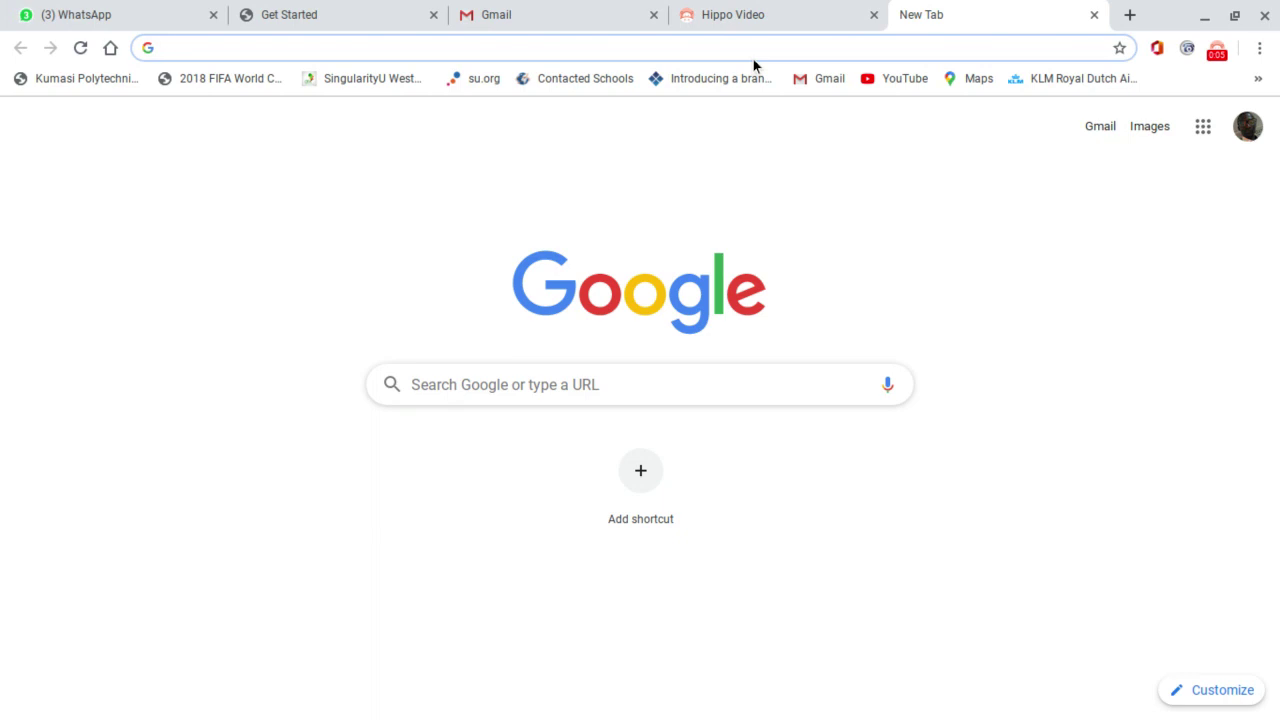
type("w")
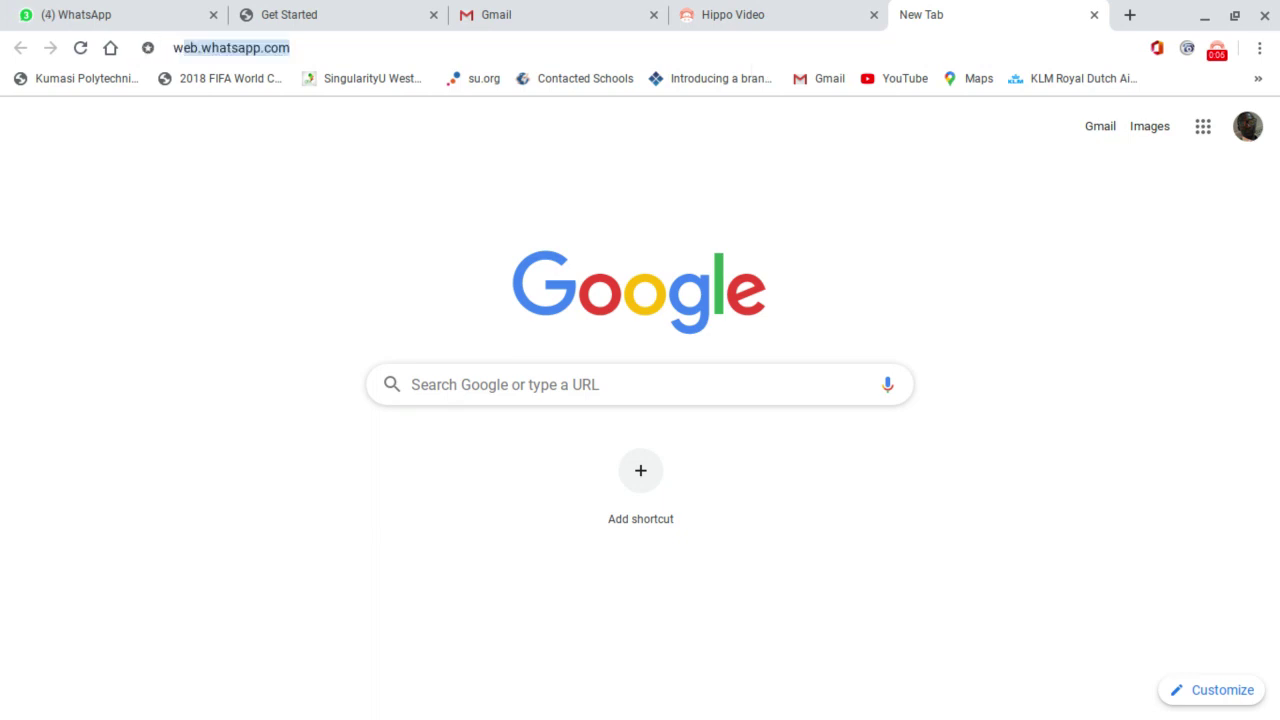
type("ww")
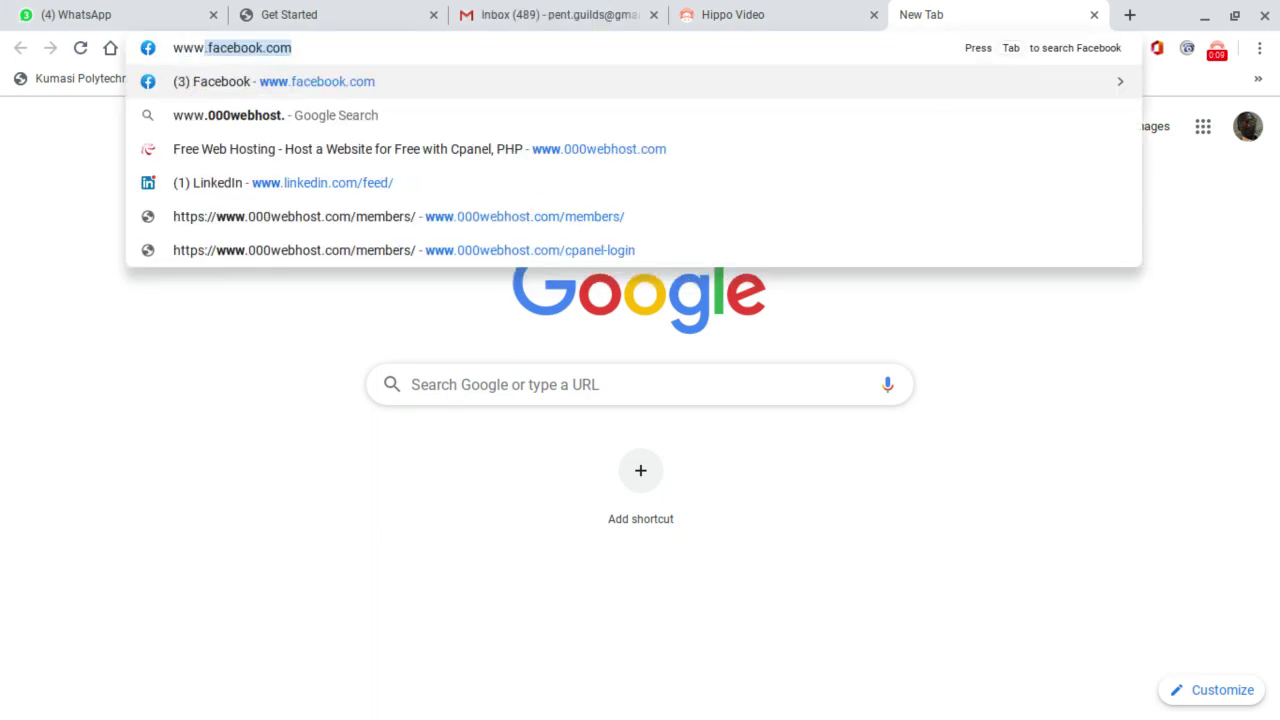
type(".000webhost.com")
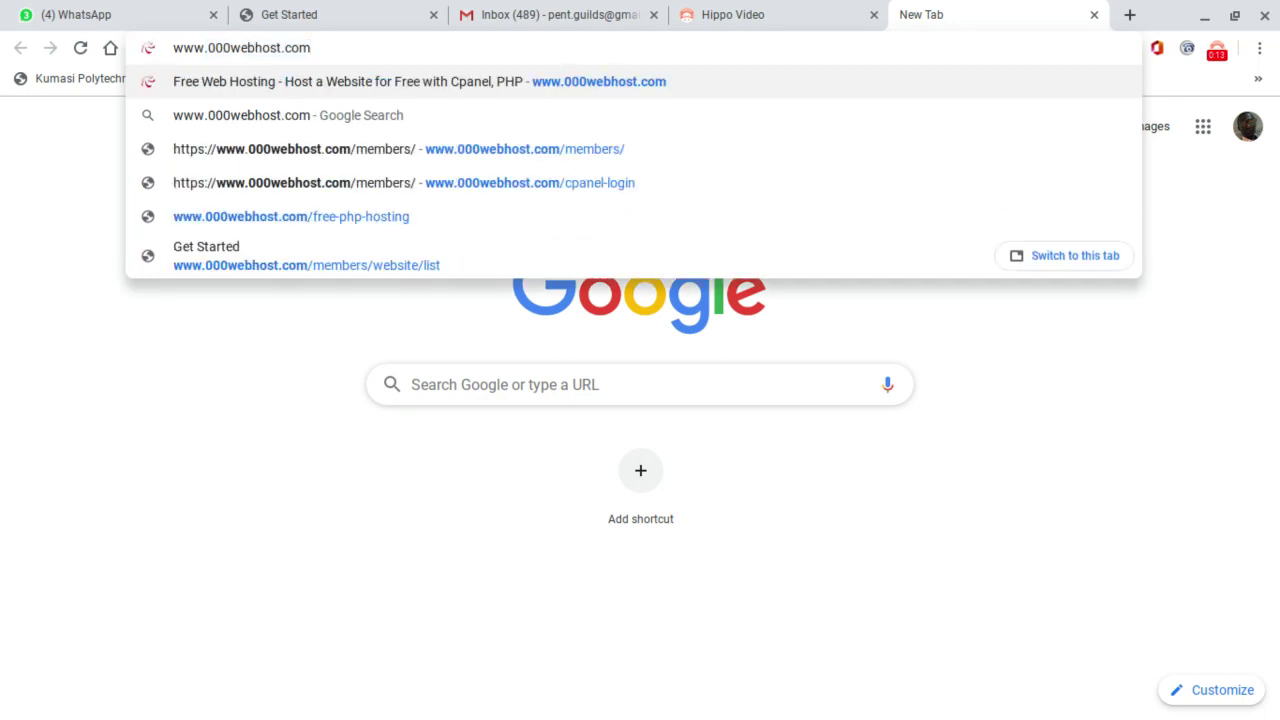
key("Return")
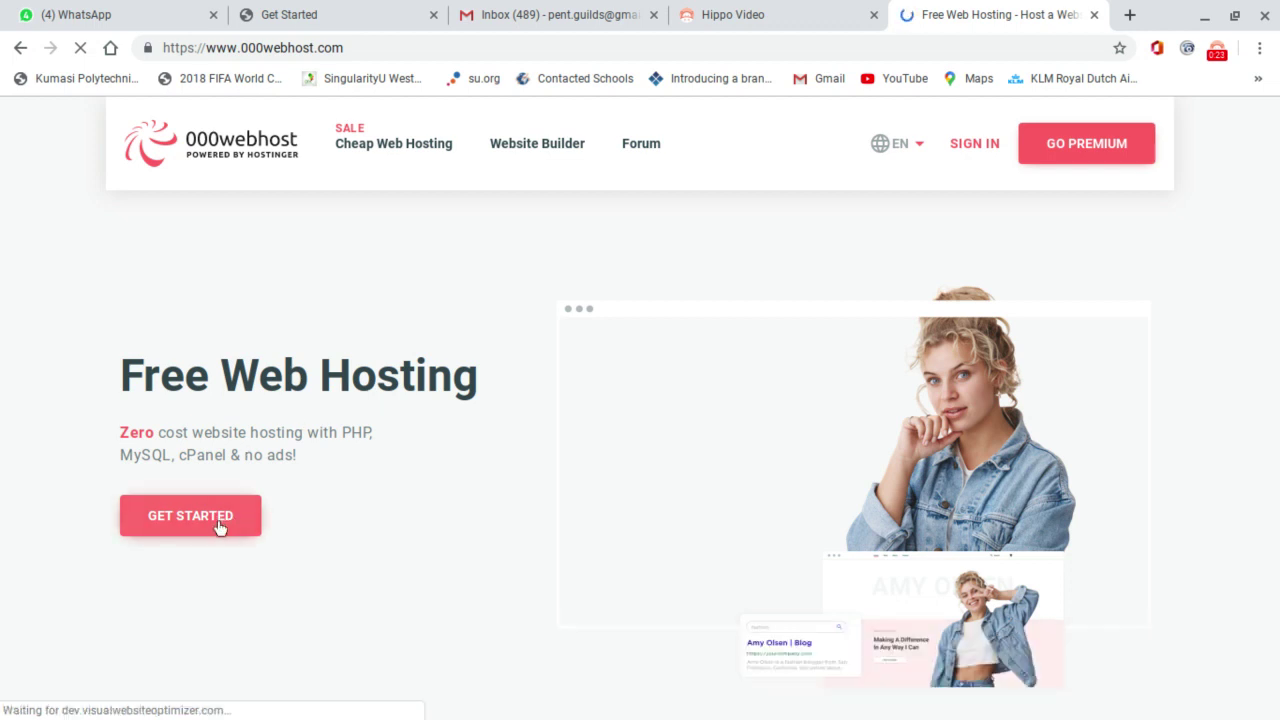
Scroll to the hosting price plans and choose FREE SIGN UP under Free Web Hosting.
left_click(218, 527)
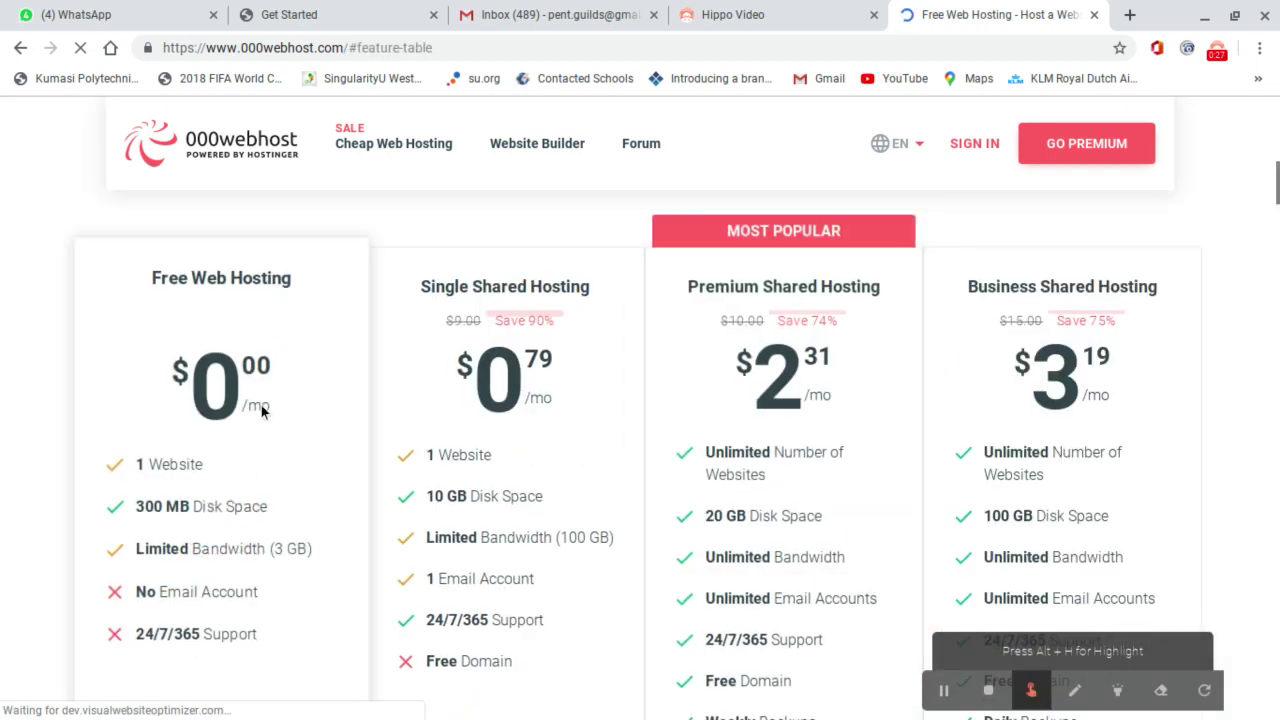
scroll(260, 408, "down", 1)
scroll(244, 521, "down", 1)
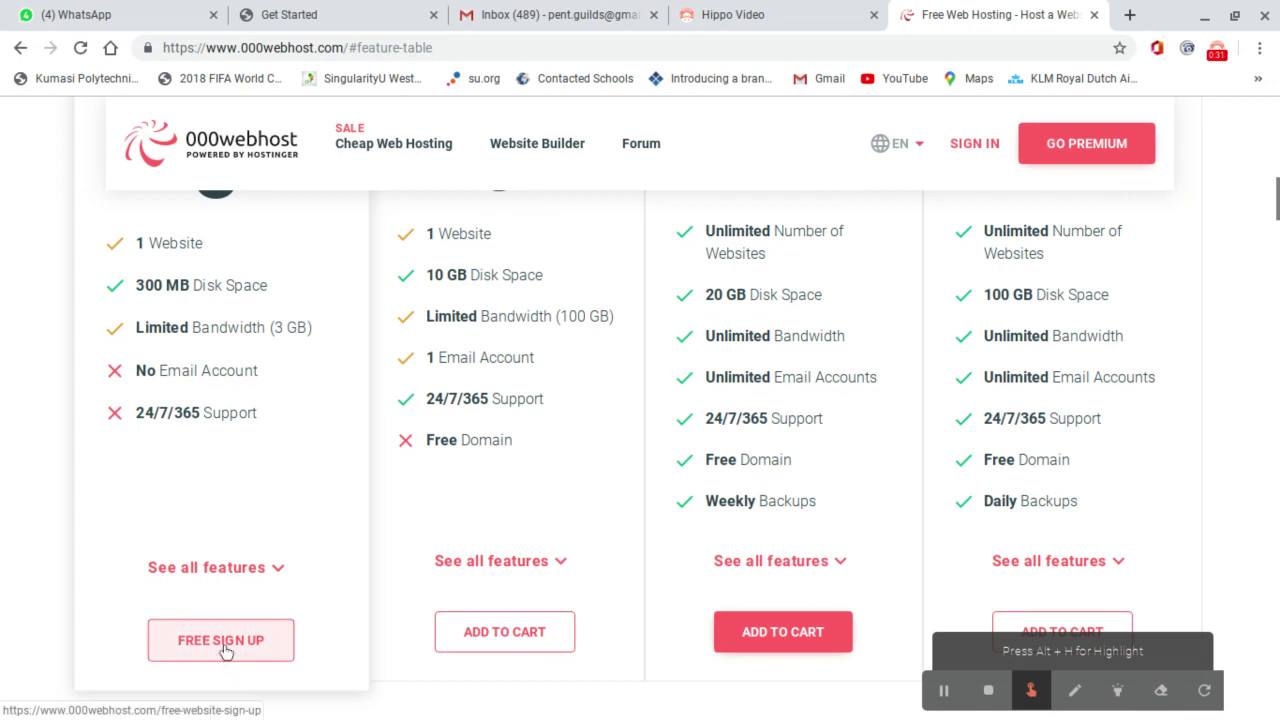
left_click(224, 642)
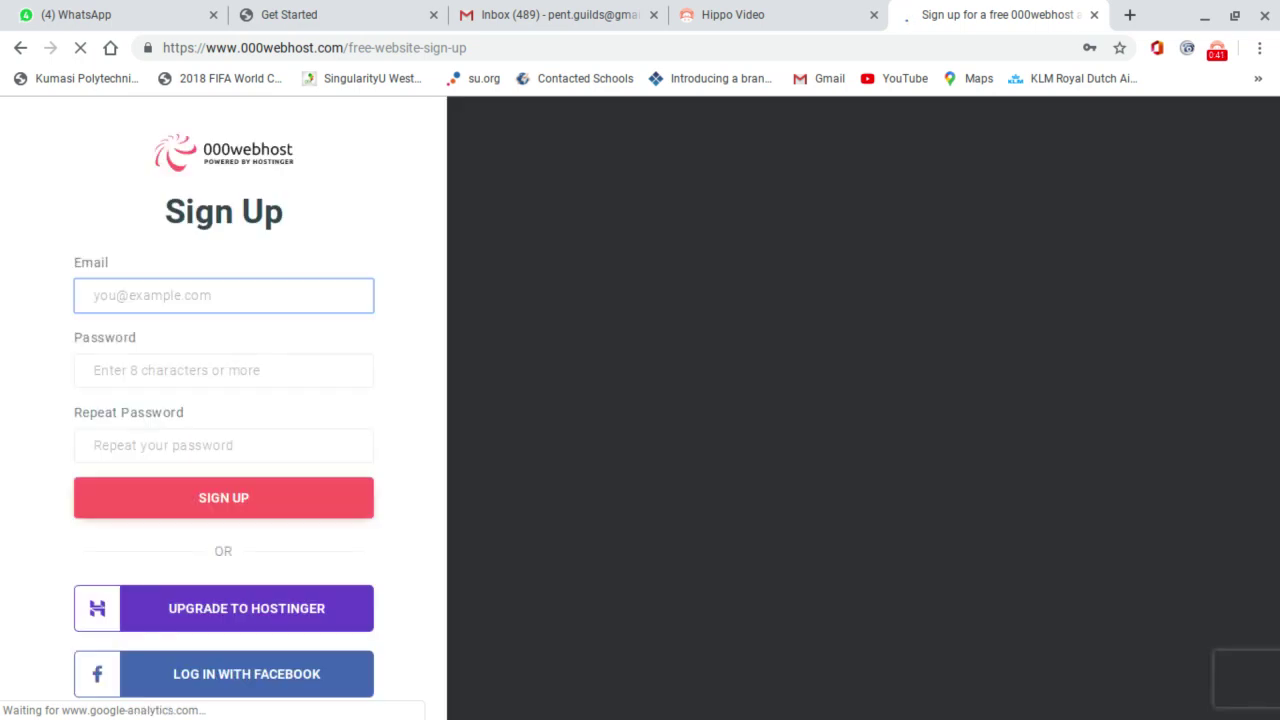
Fill the Email field with the saved account e-mail address from autofill.
left_click(190, 297)
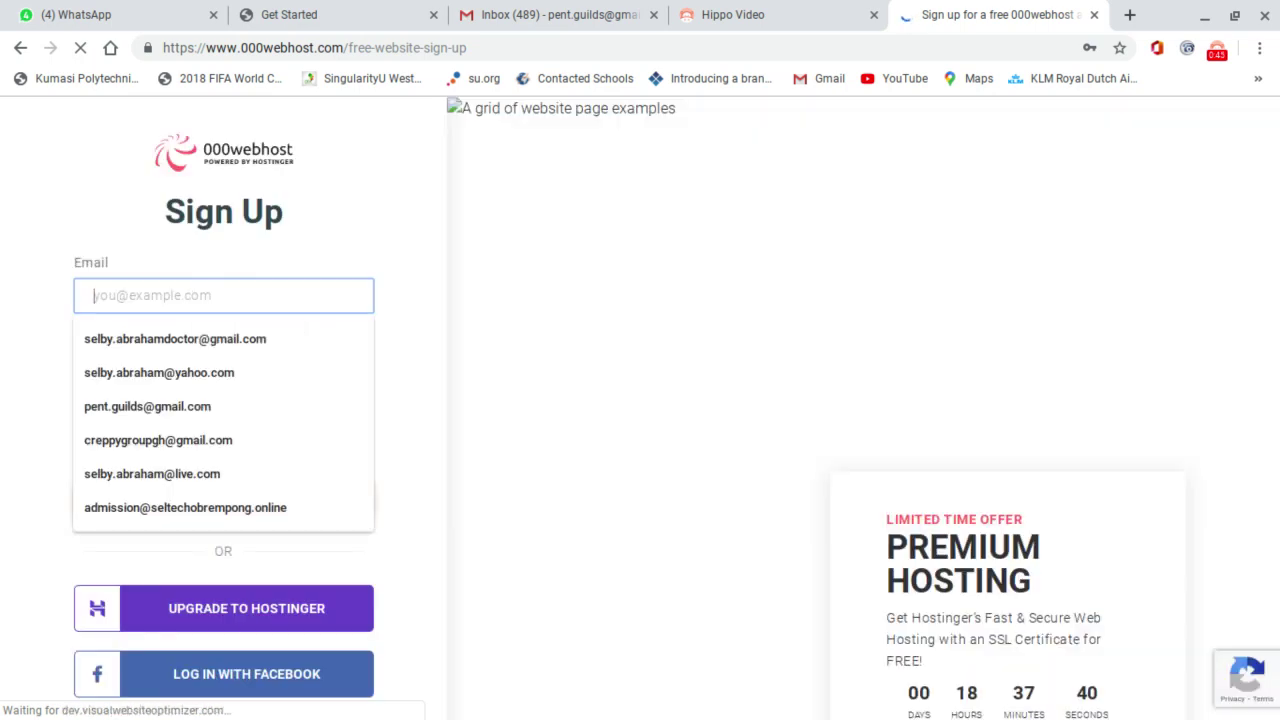
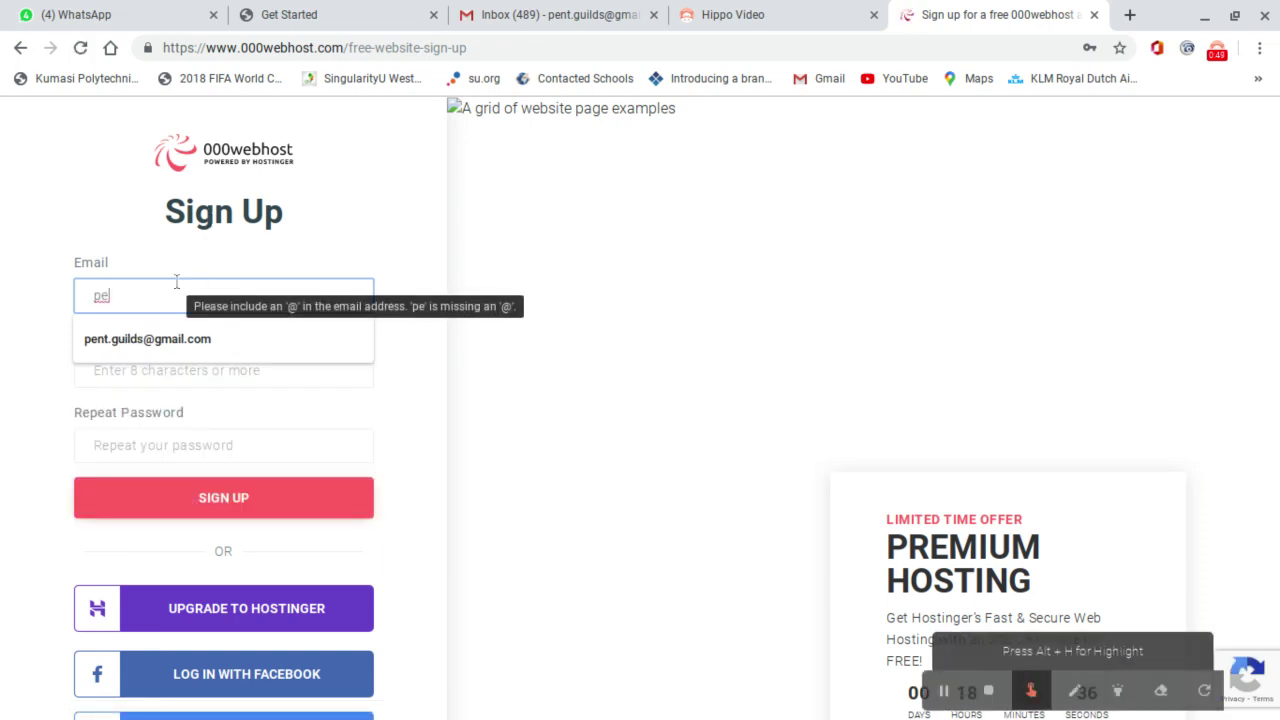
left_click(139, 338)
Fill Password with the saved account password and retype it in Repeat Password.
left_click(139, 371)
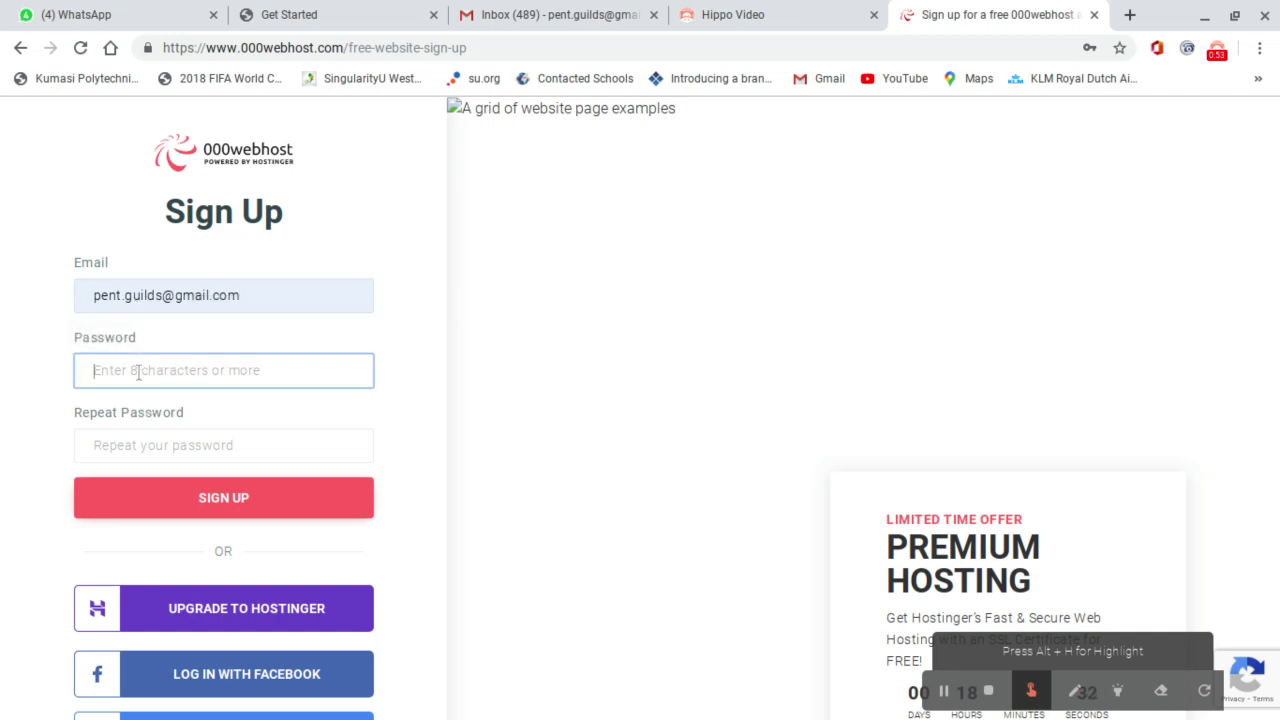
left_click(139, 371)
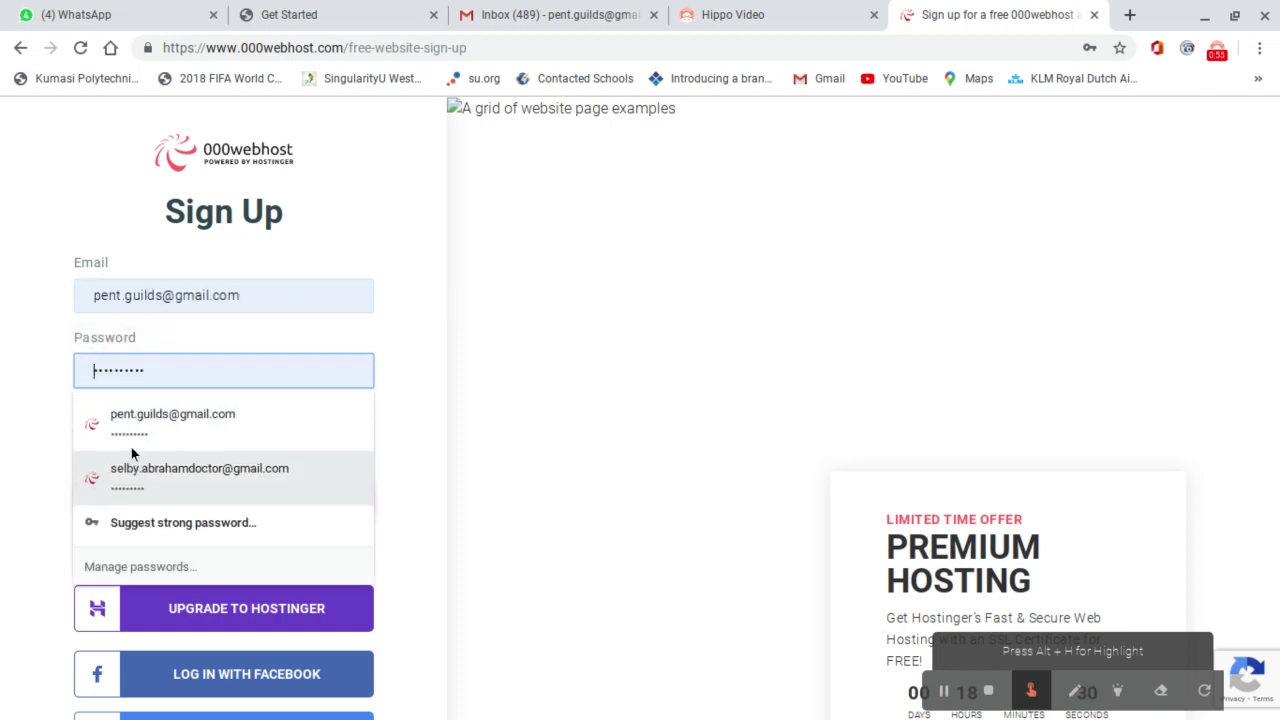
left_click(131, 416)
left_click(150, 446)
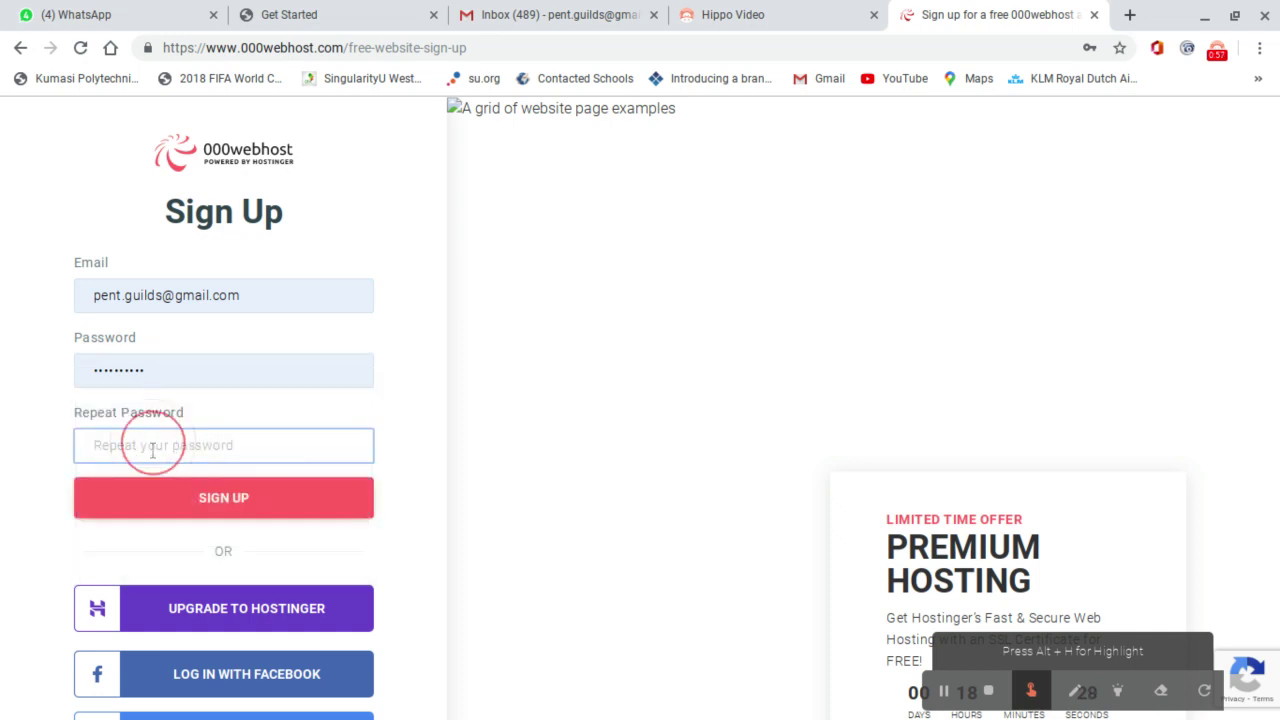
left_click(152, 443)
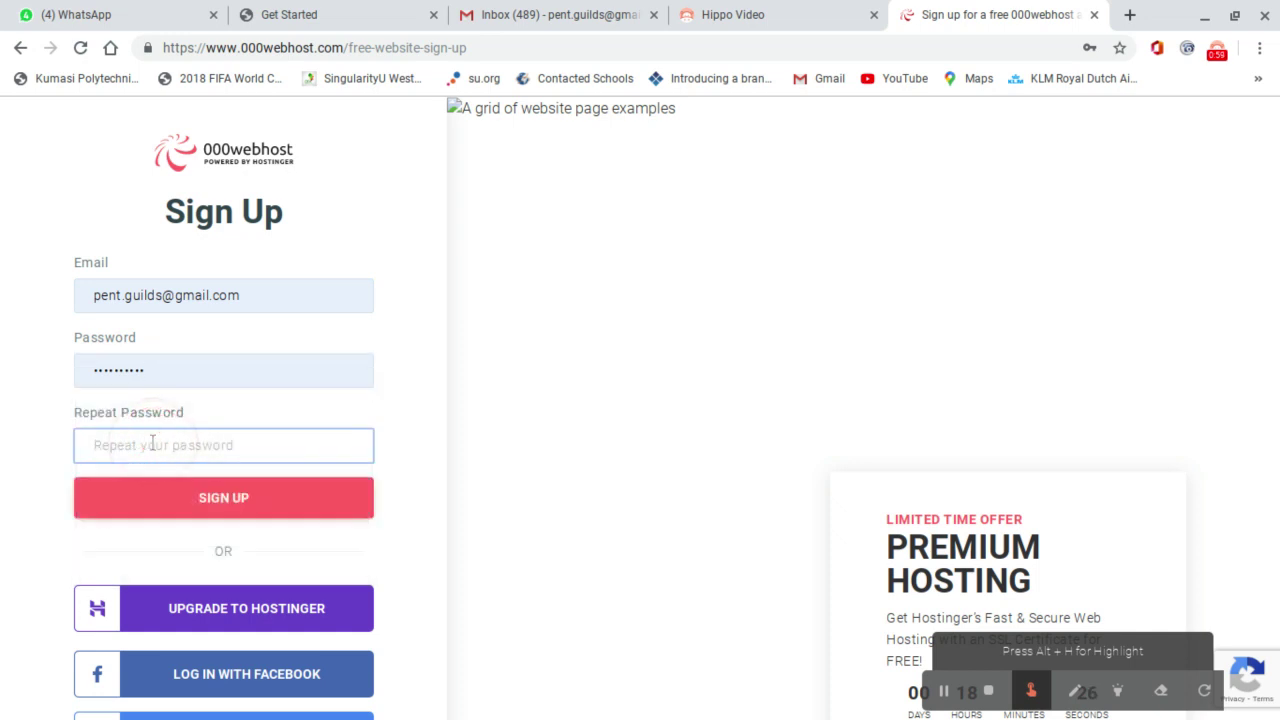
type("•••••")
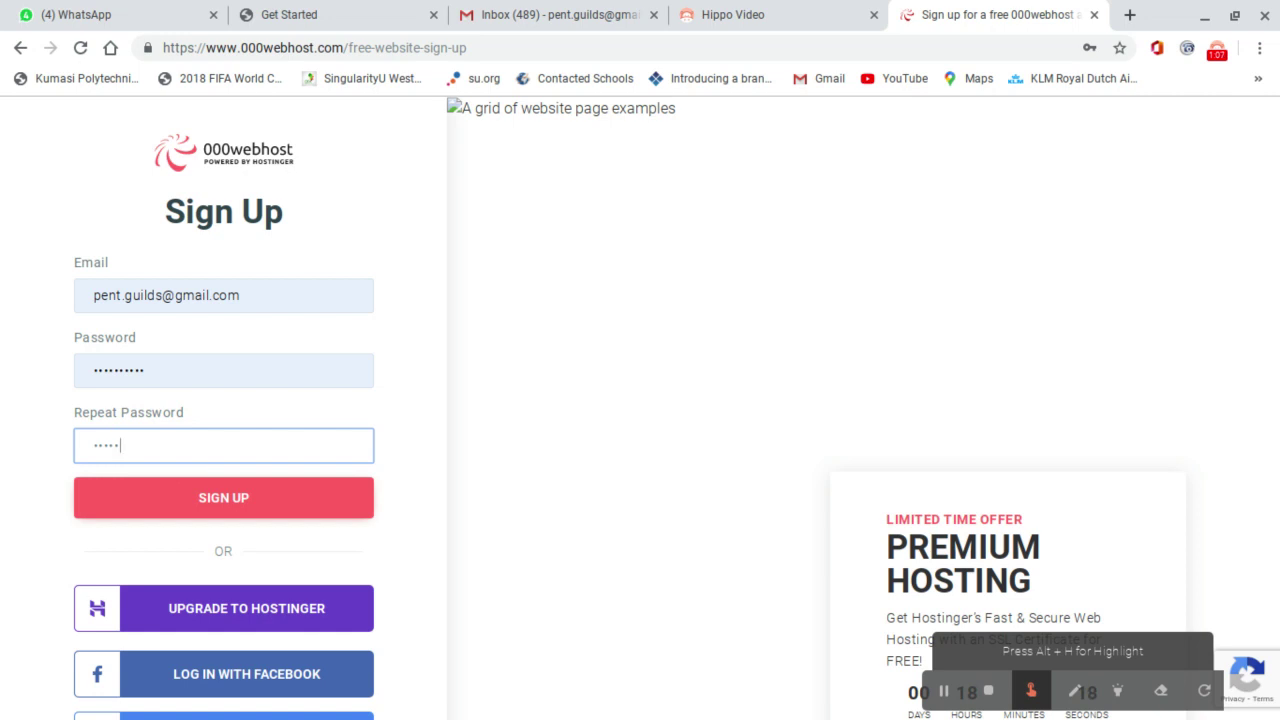
type("****")
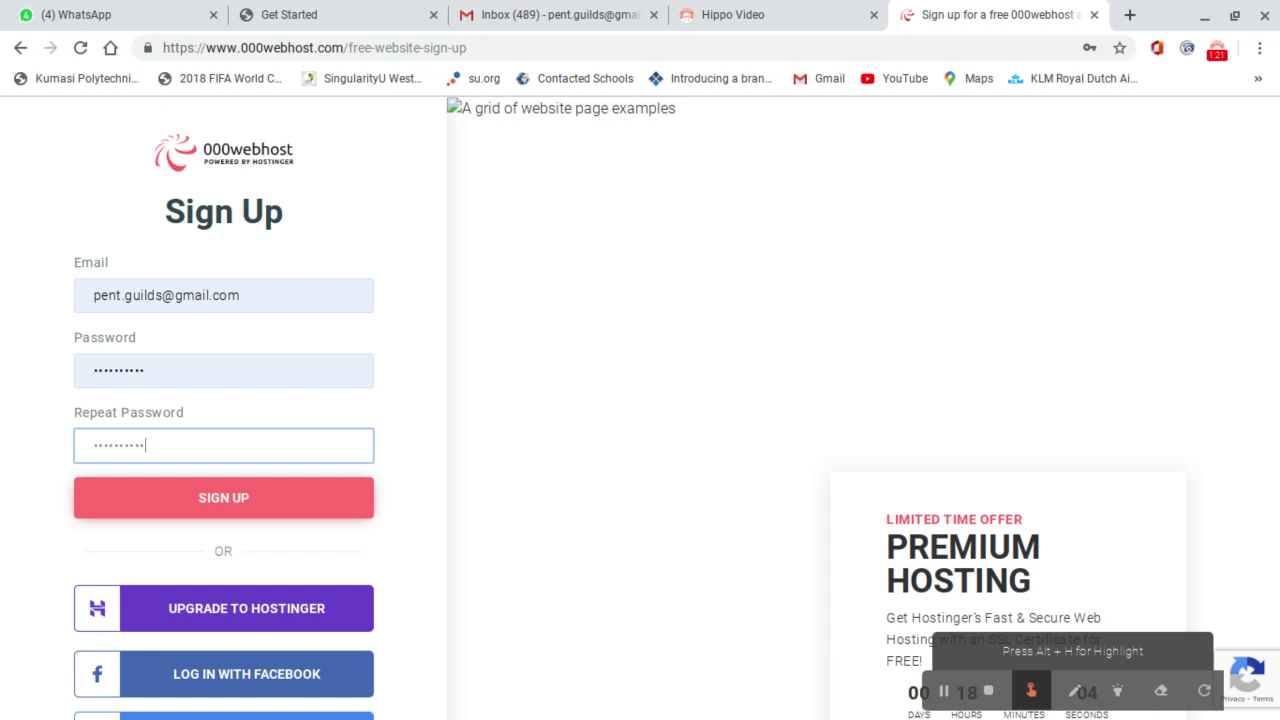
Submit the sign-up form and open the 'Please verify your email' message in Gmail.
left_click(208, 505)
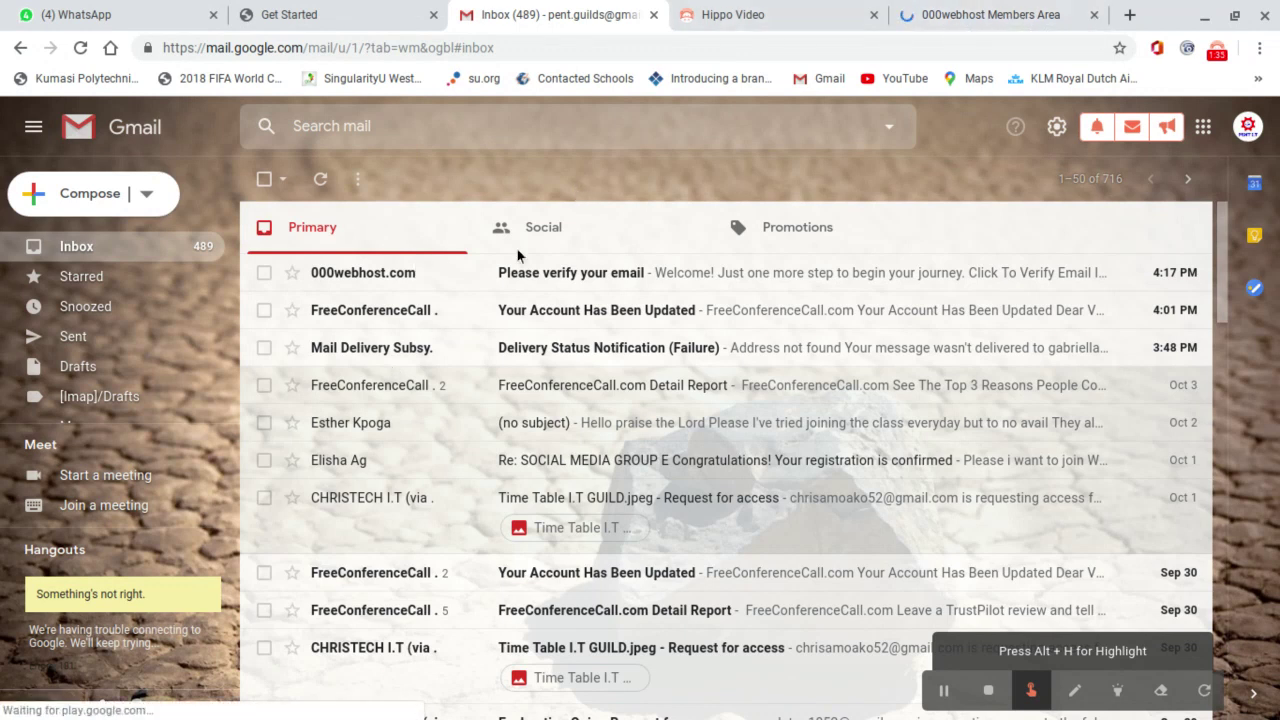
left_click(563, 280)
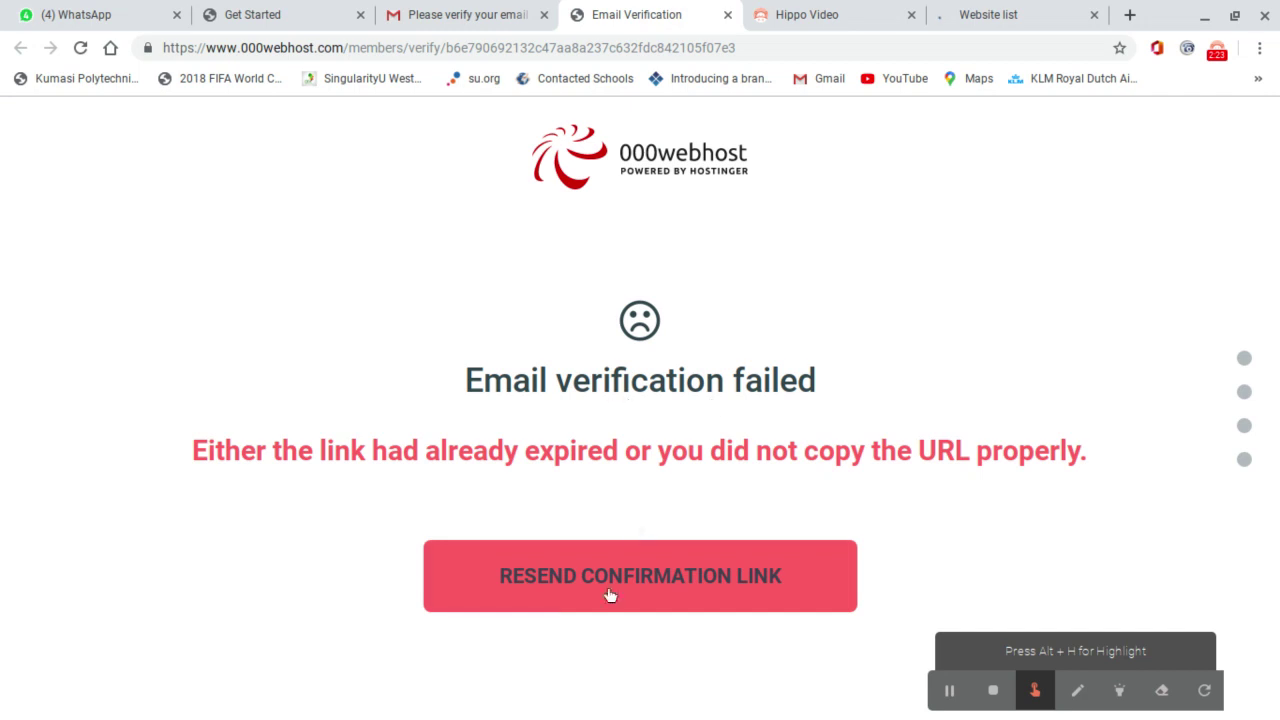
Request a new confirmation link, then return to the verification e-mail in Gmail.
left_click(582, 585)
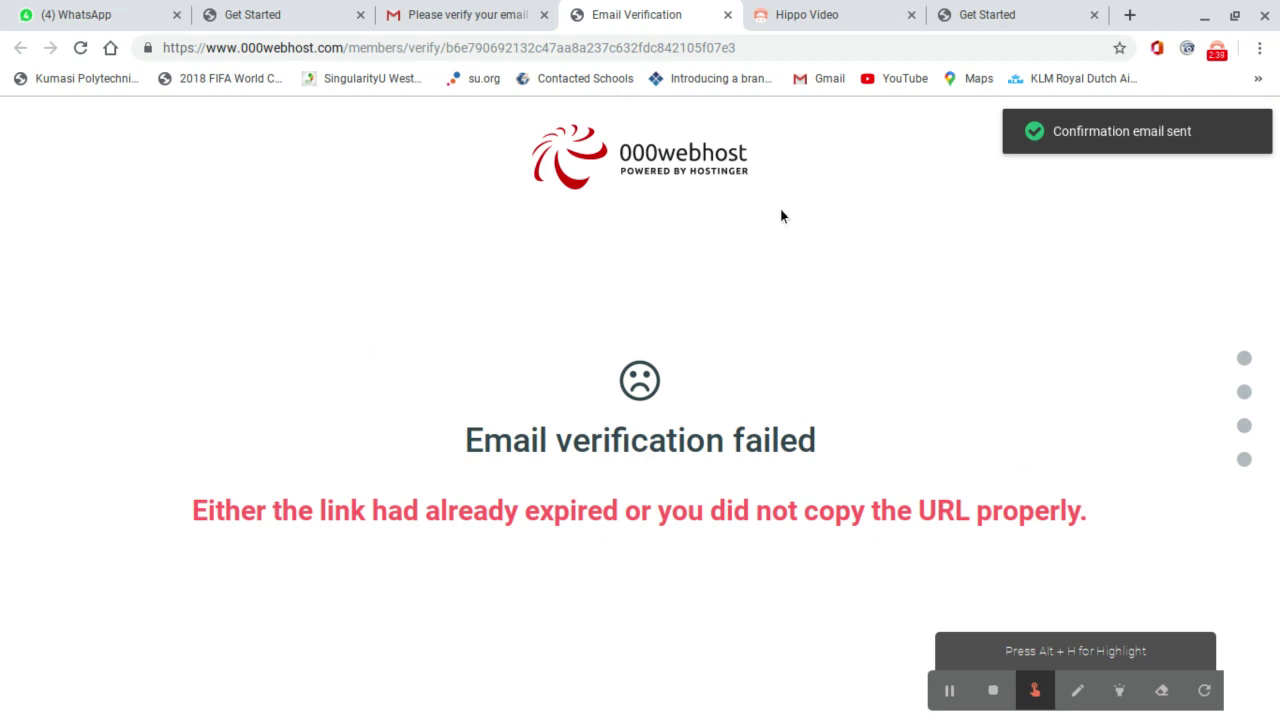
left_click(458, 8)
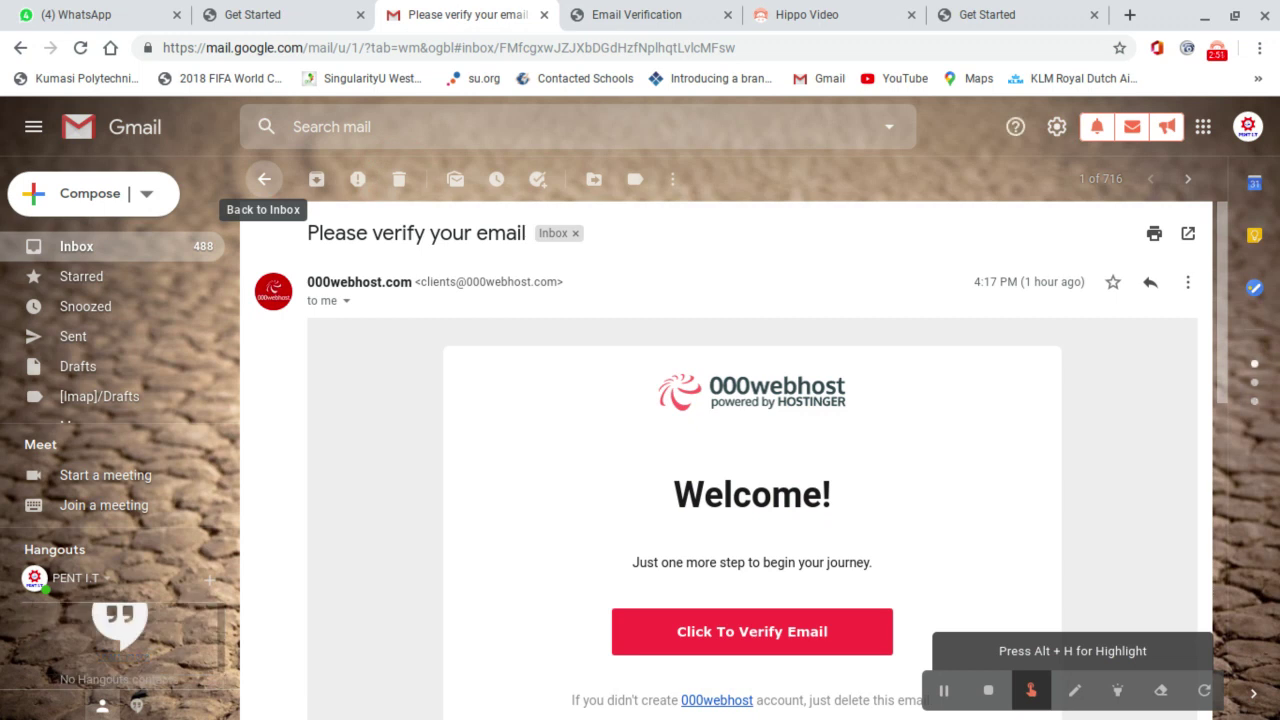
Delete the old verification e-mail and find the new 'Complete your signup' message in the inbox.
key("numbersign")
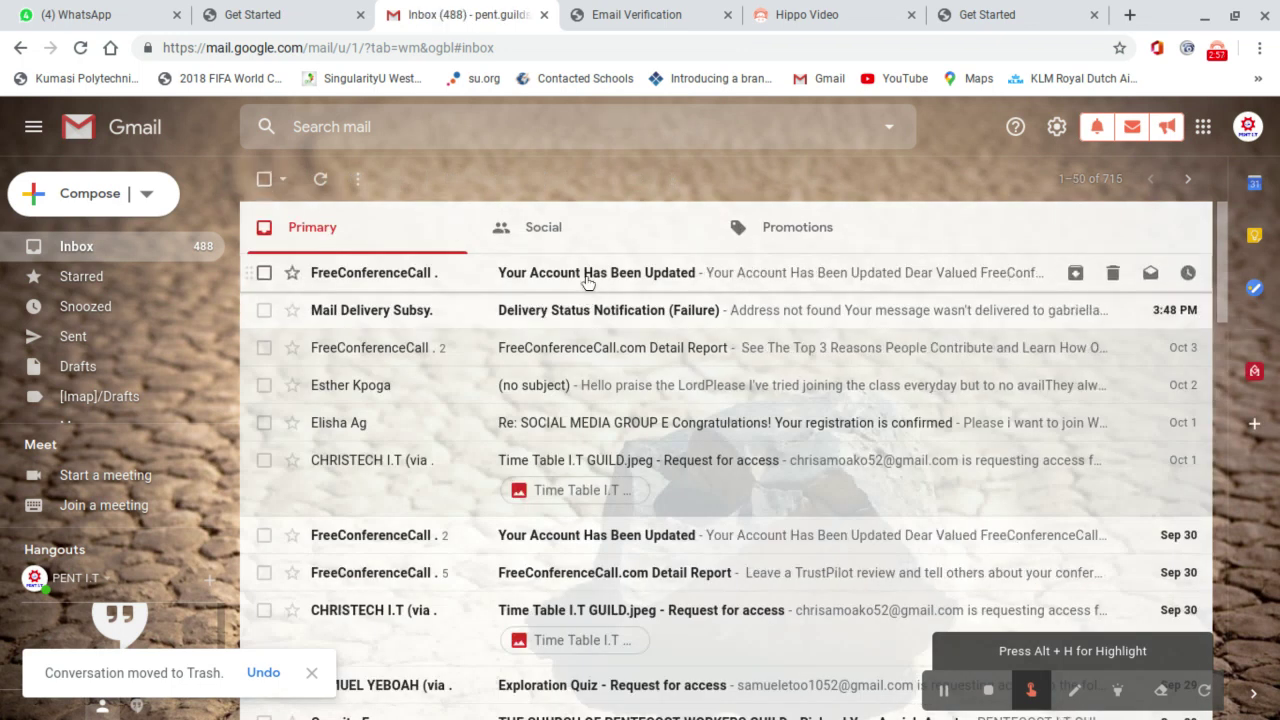
left_click(107, 252)
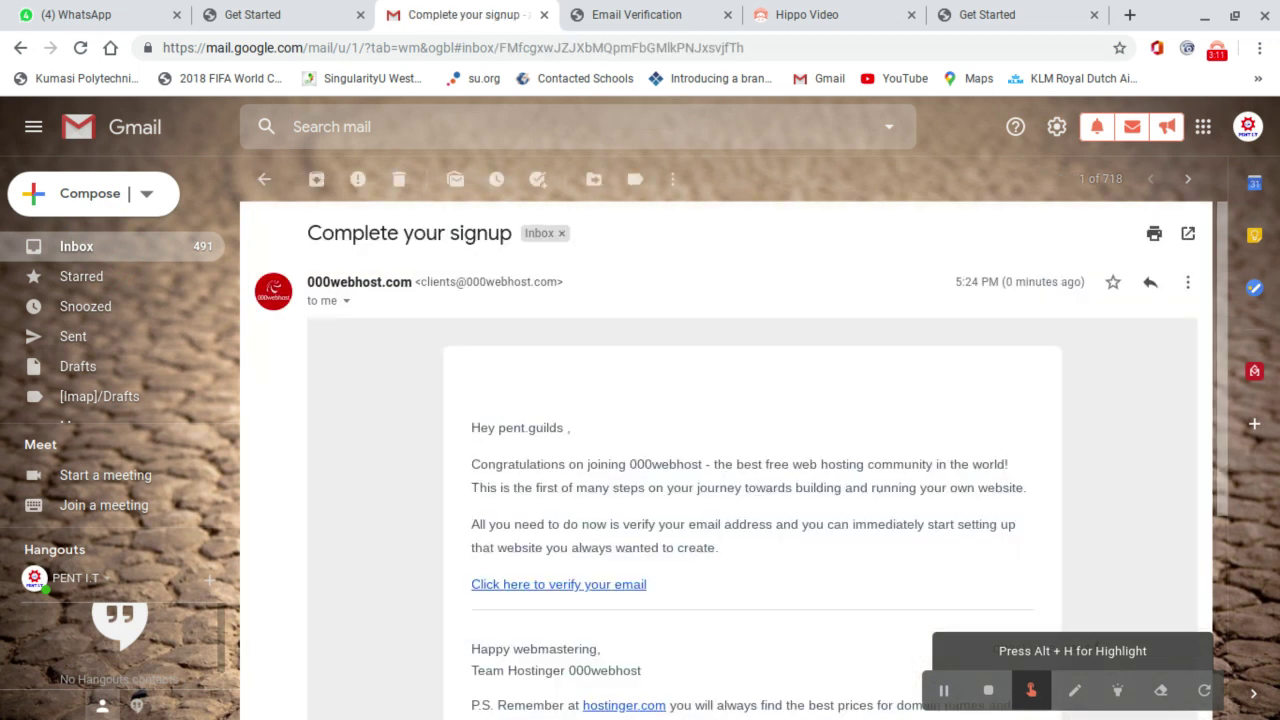
scroll(630, 420, "down", 2)
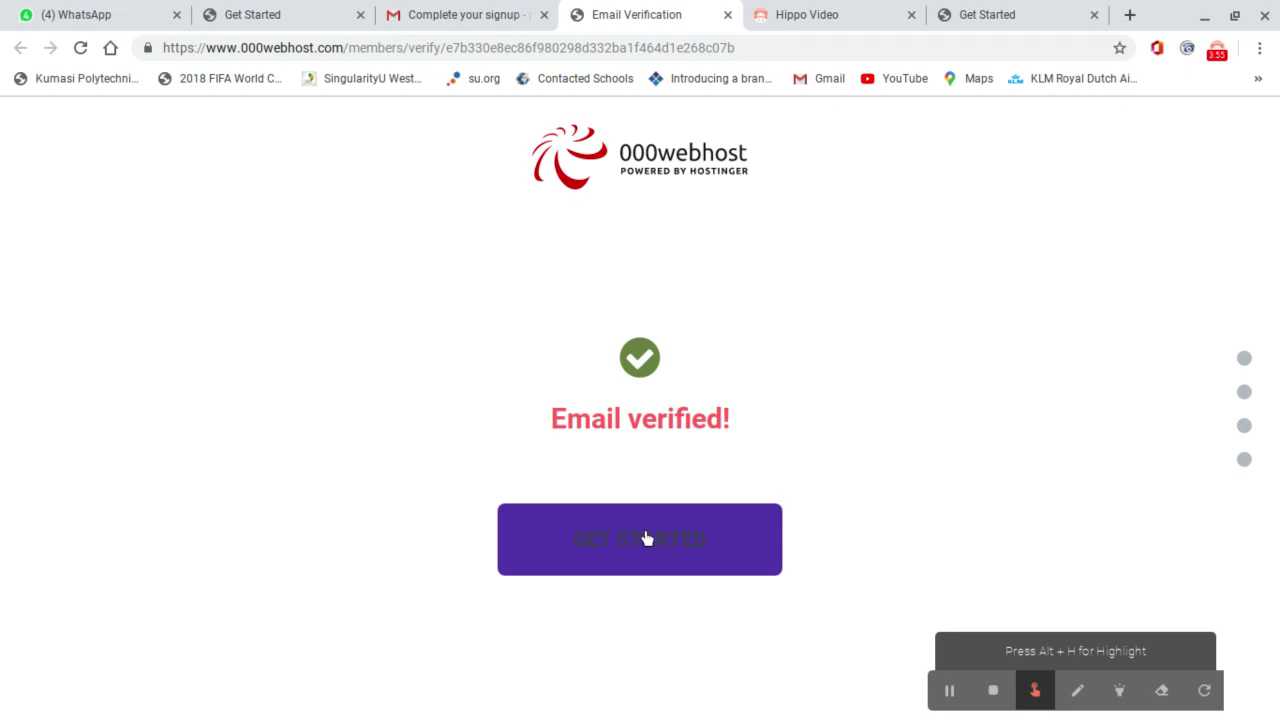
Answer the setup wizard with Create Web Design and Other, then skip the Chrome recommendation.
left_click(645, 538)
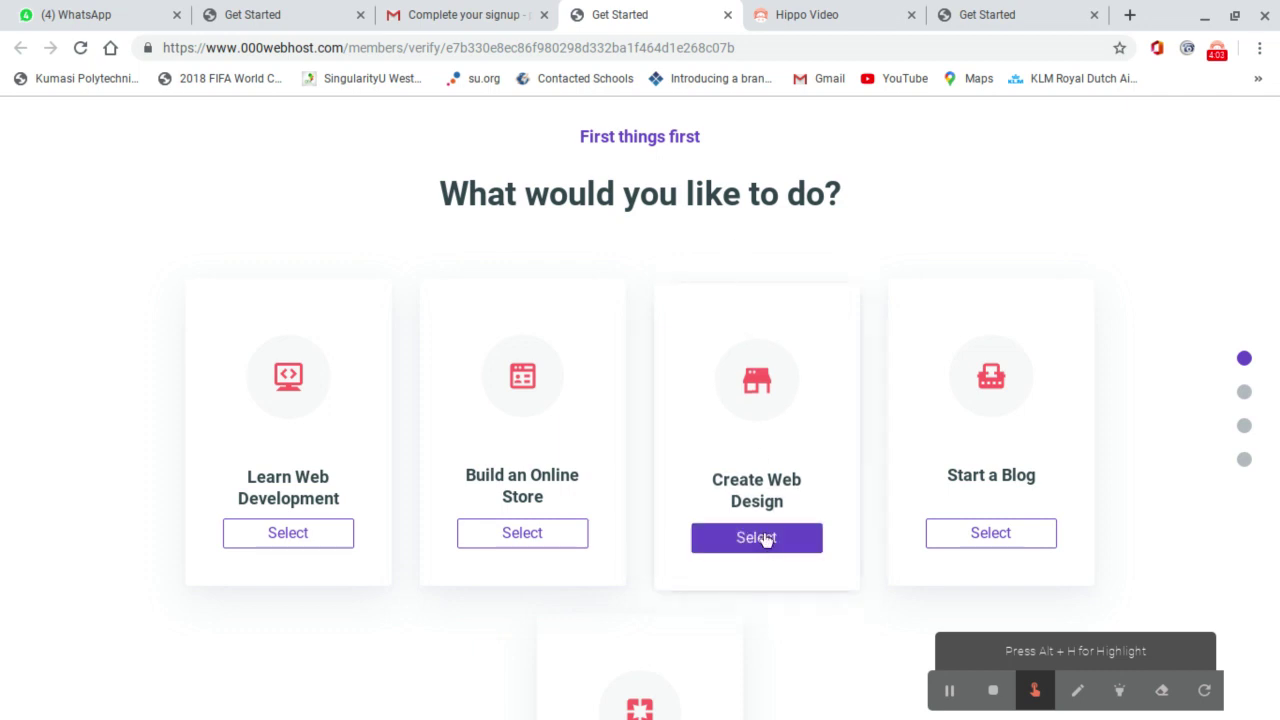
left_click(765, 540)
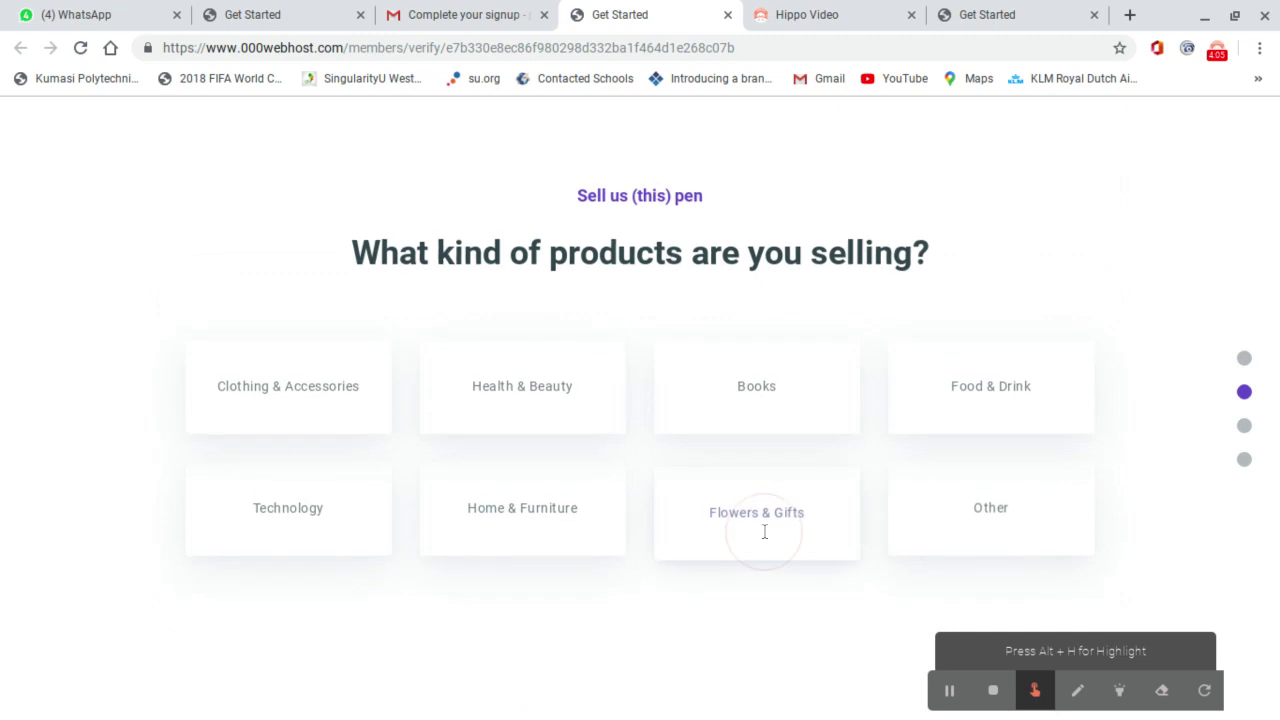
left_click(988, 525)
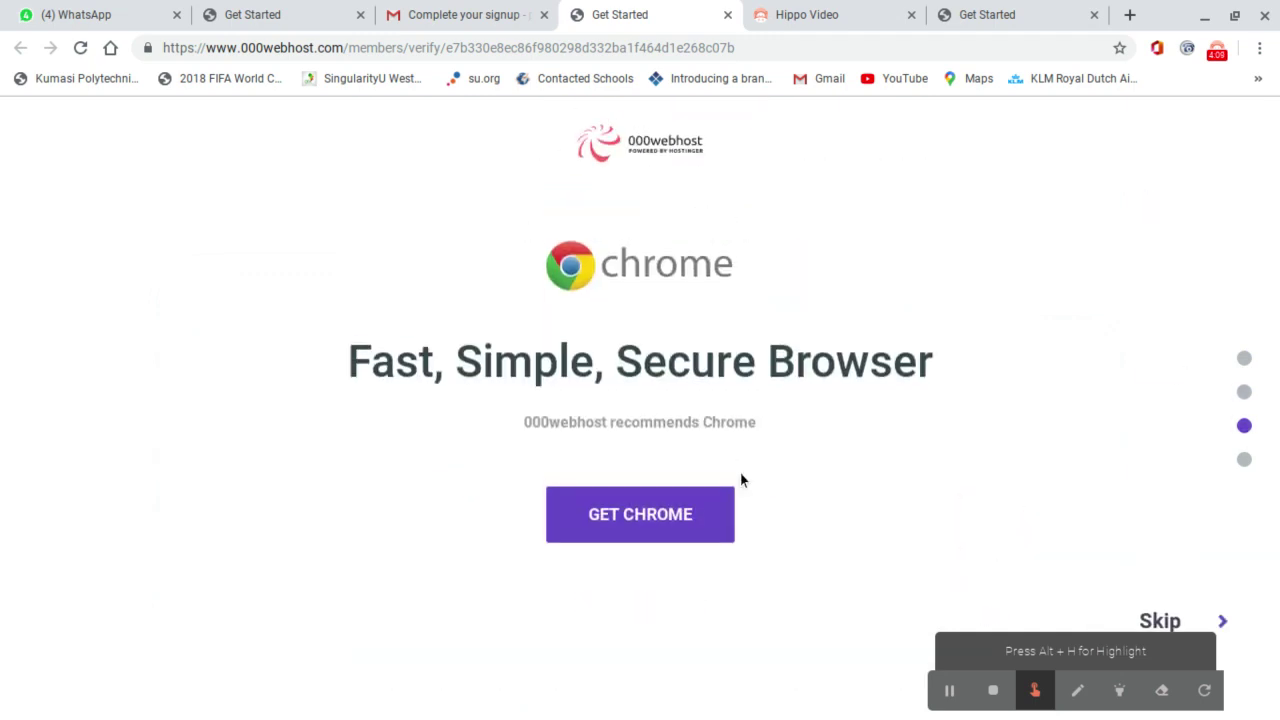
left_click(1157, 619)
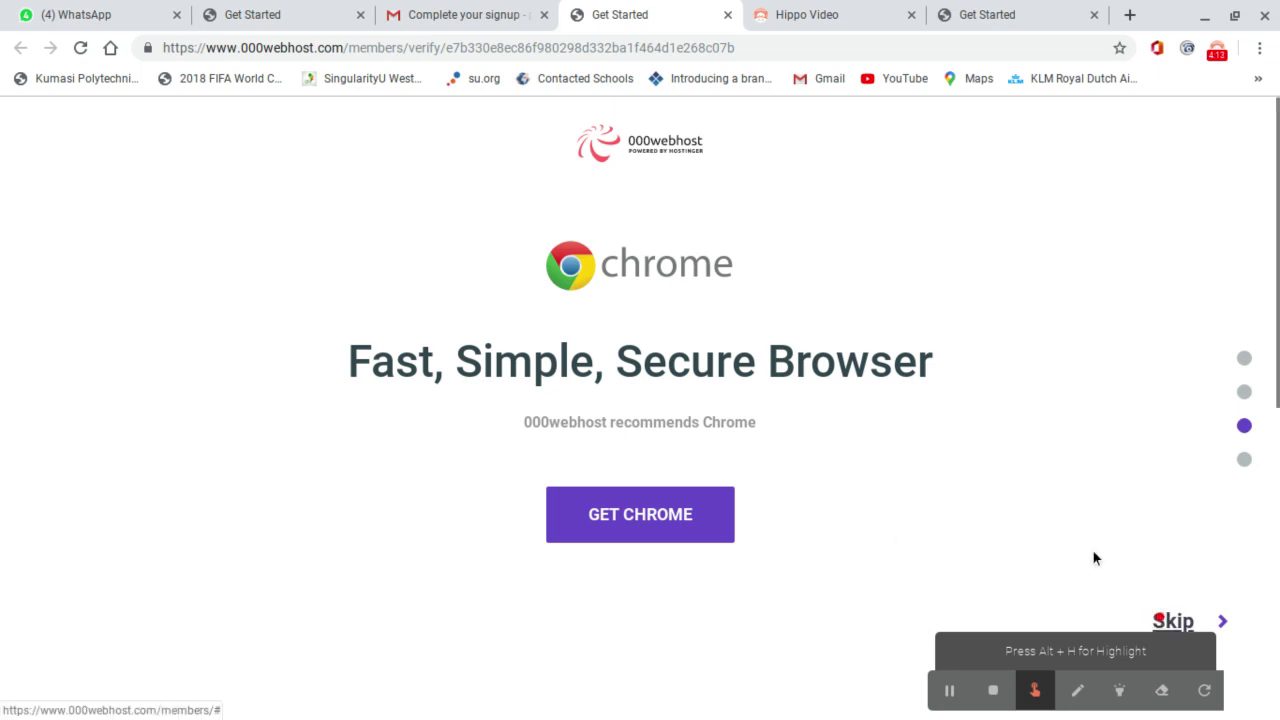
left_click(604, 378)
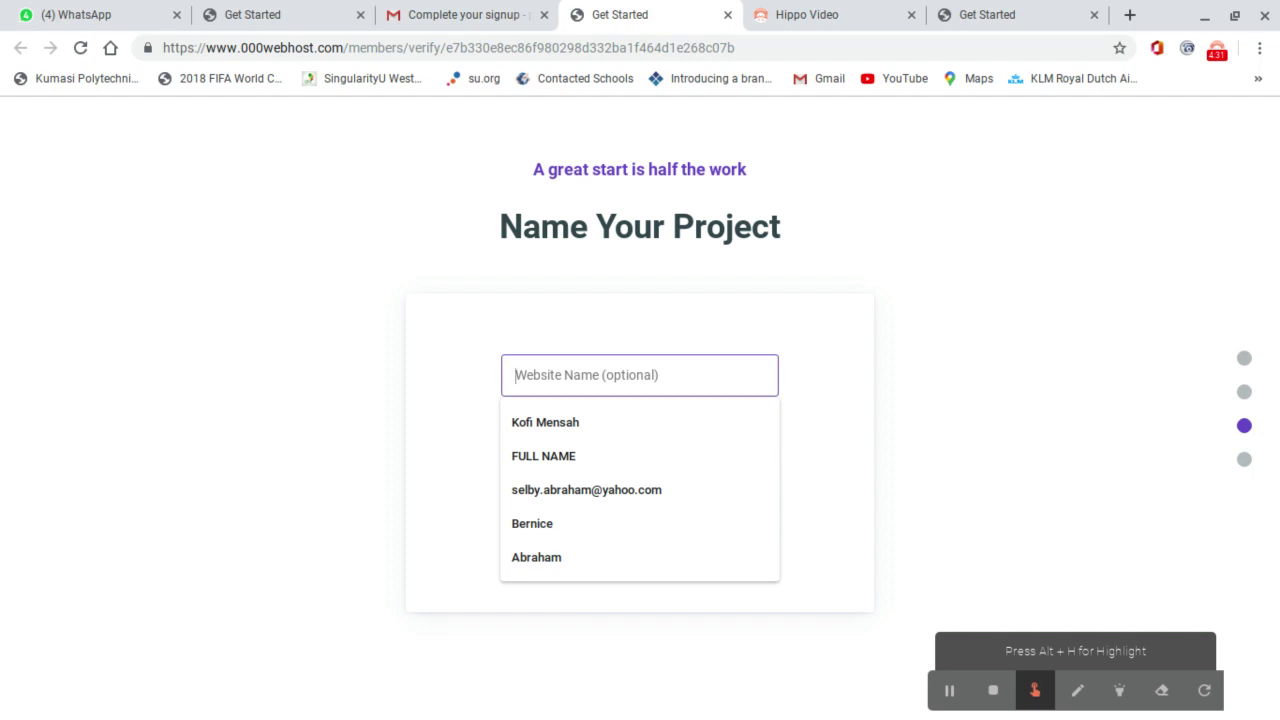
Name the website ghanapeace, replace the generated password with your own, and submit.
type("ghana")
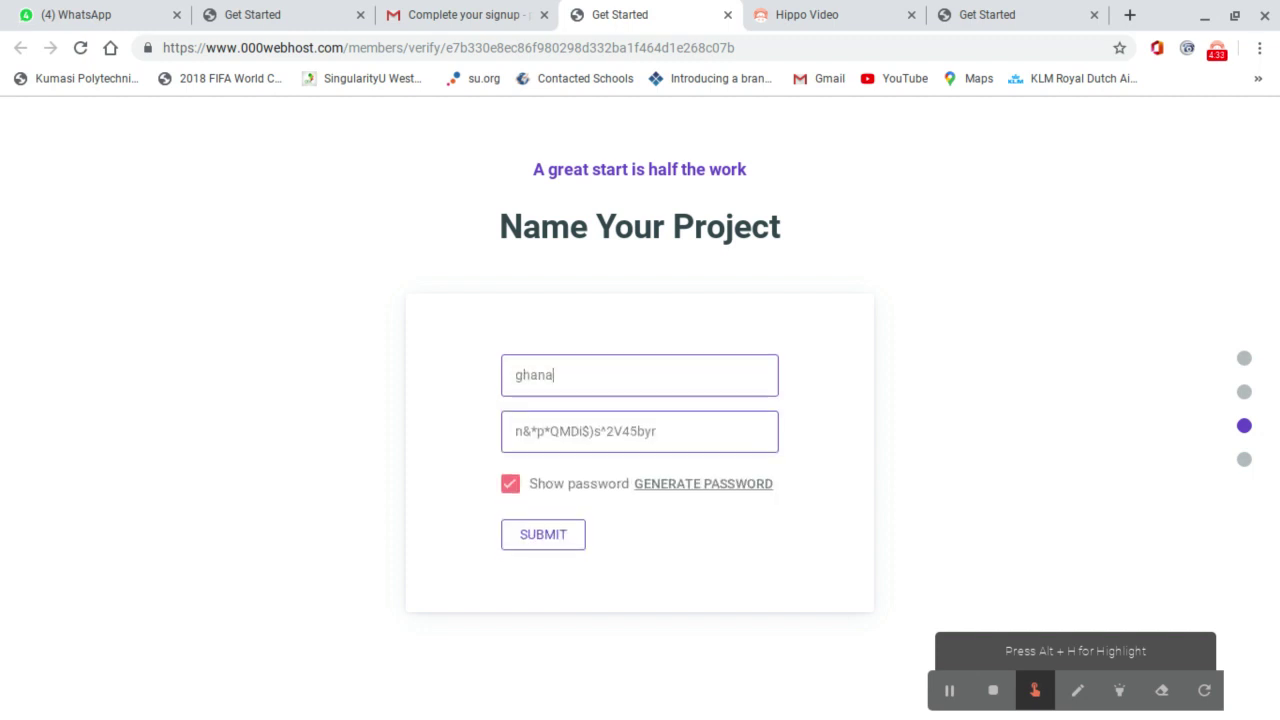
type("peace")
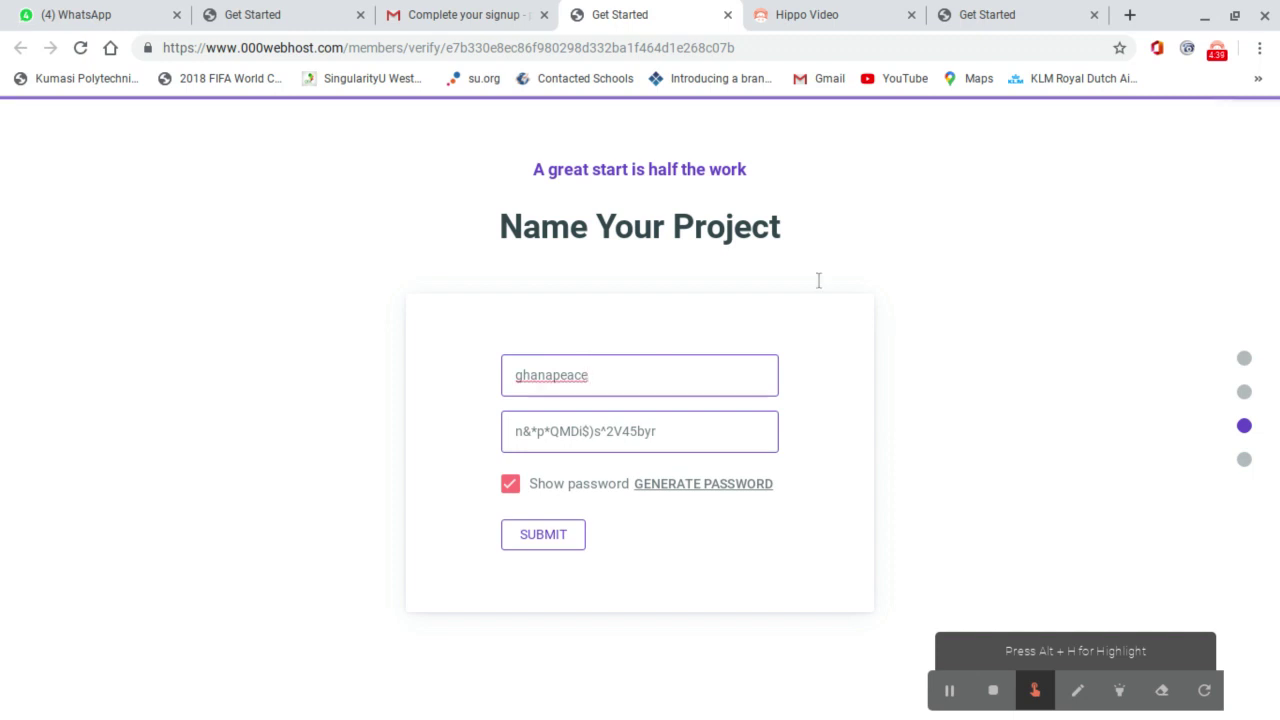
left_click_drag(680, 437, 480, 431)
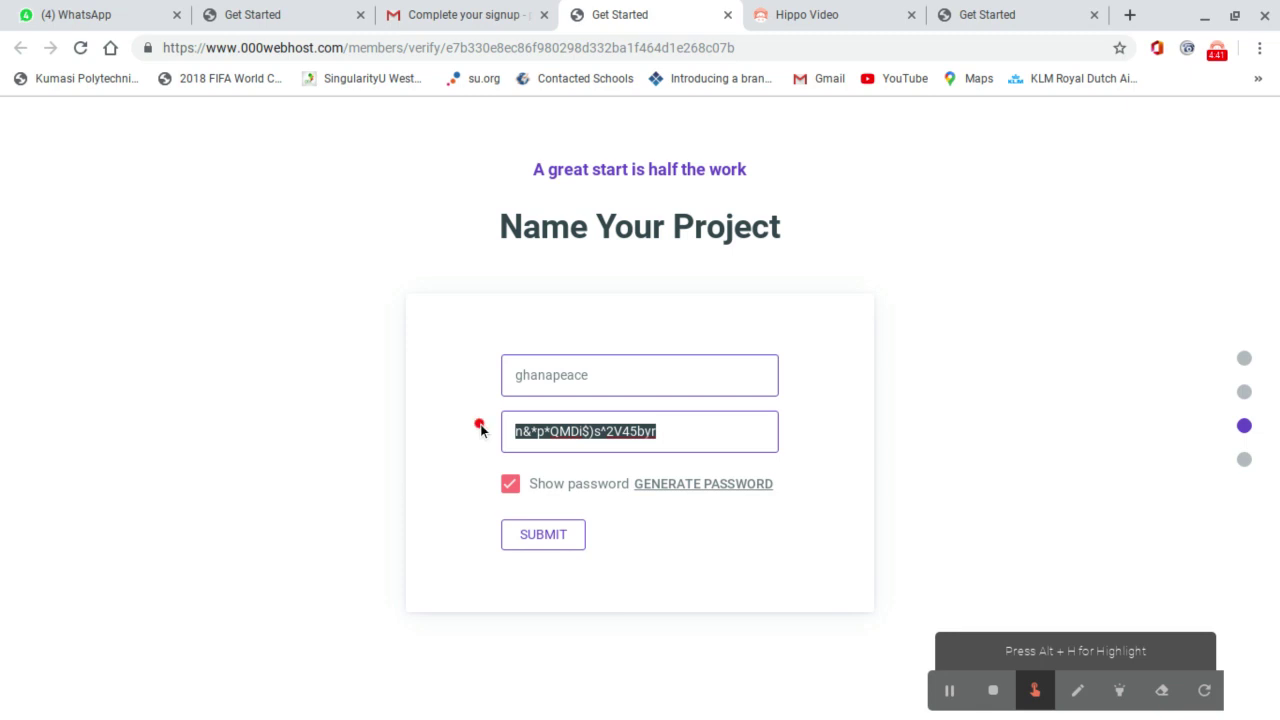
key("BackSpace")
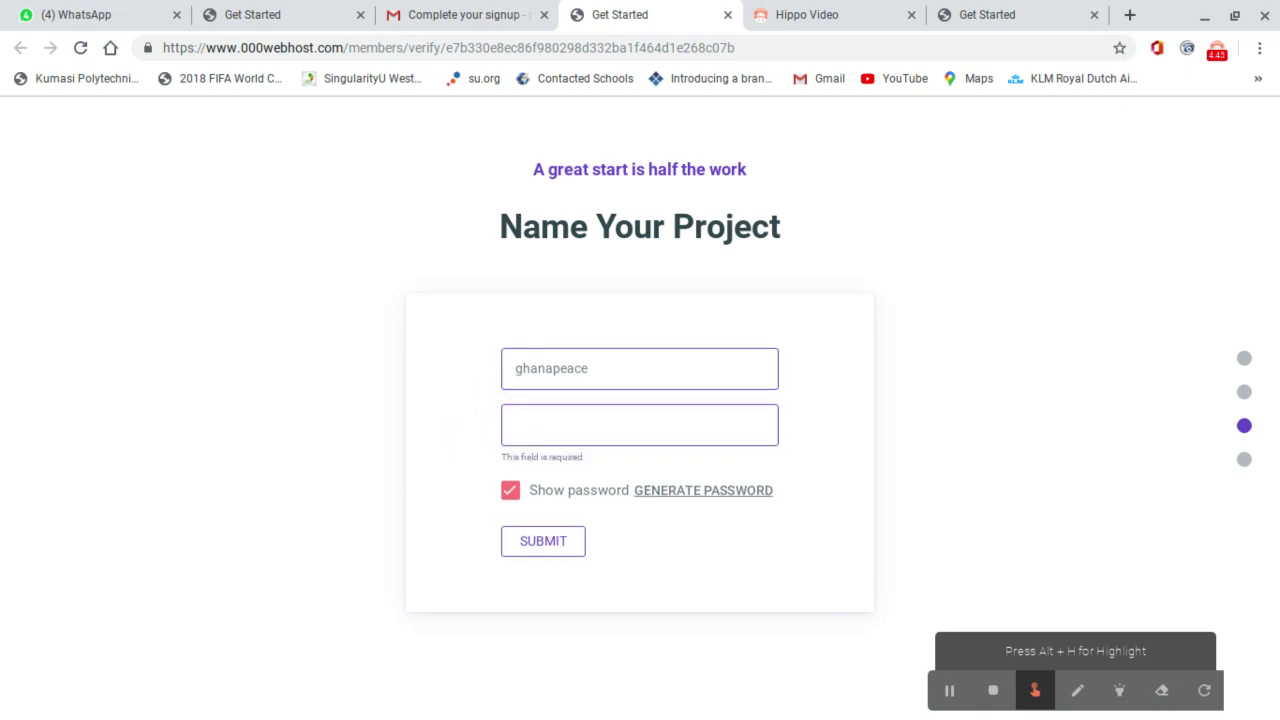
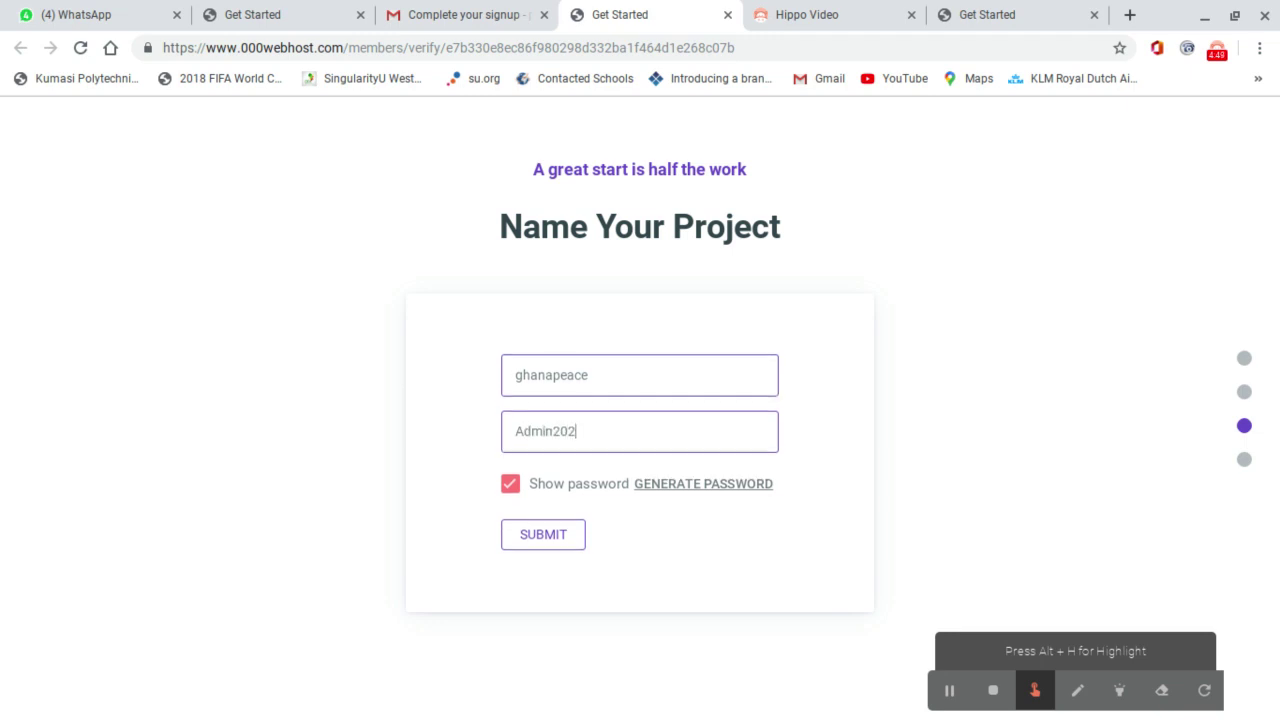
left_click(543, 538)
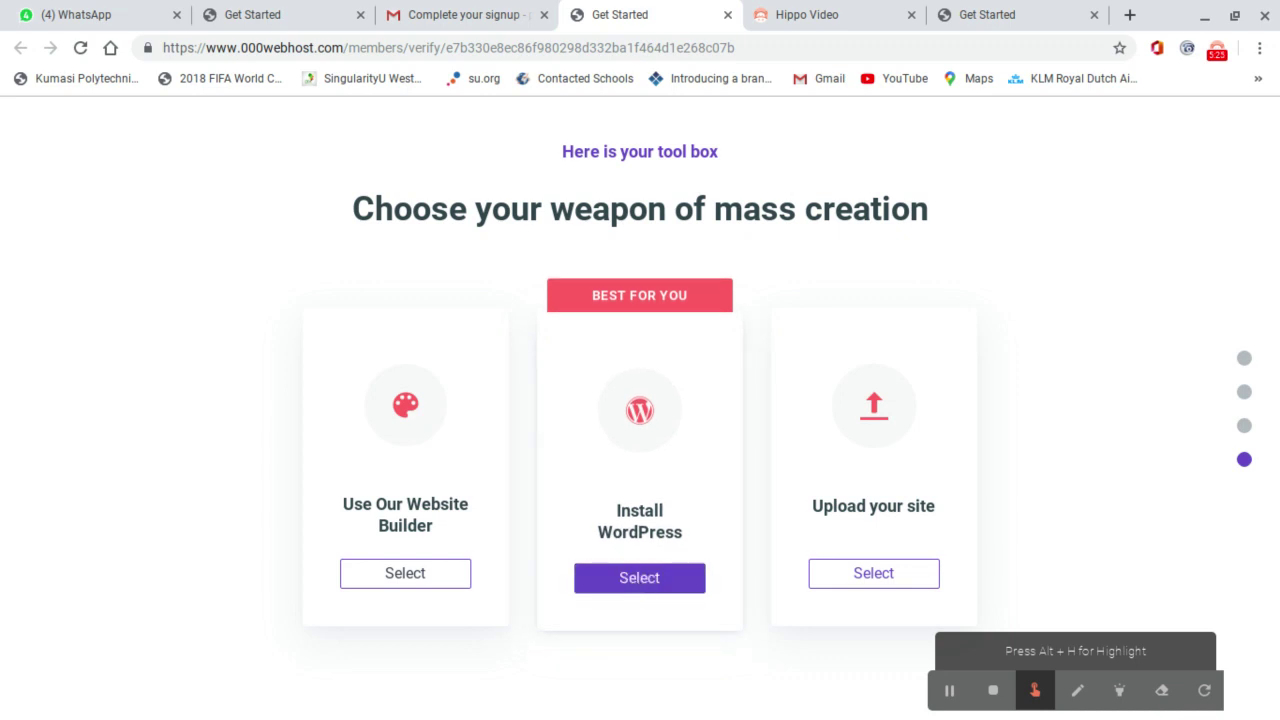
Install WordPress on ghanapeace with username admin and your chosen admin password.
left_click(639, 580)
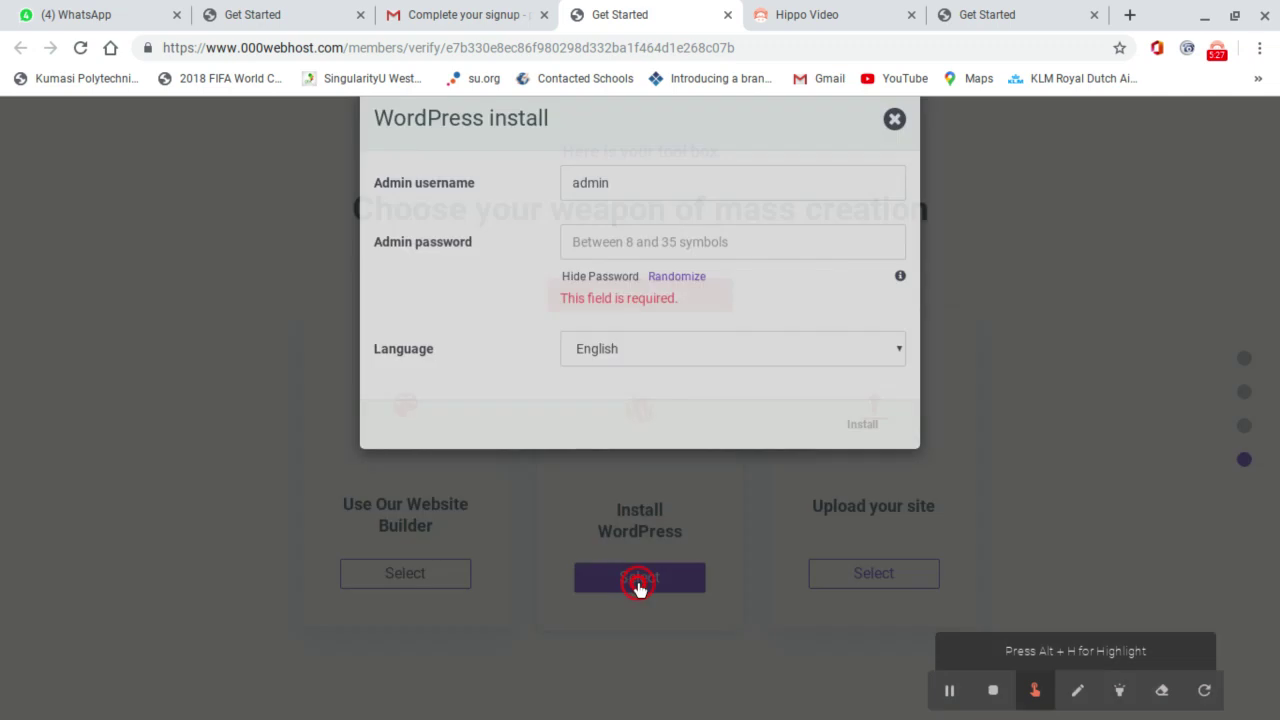
left_click(601, 277)
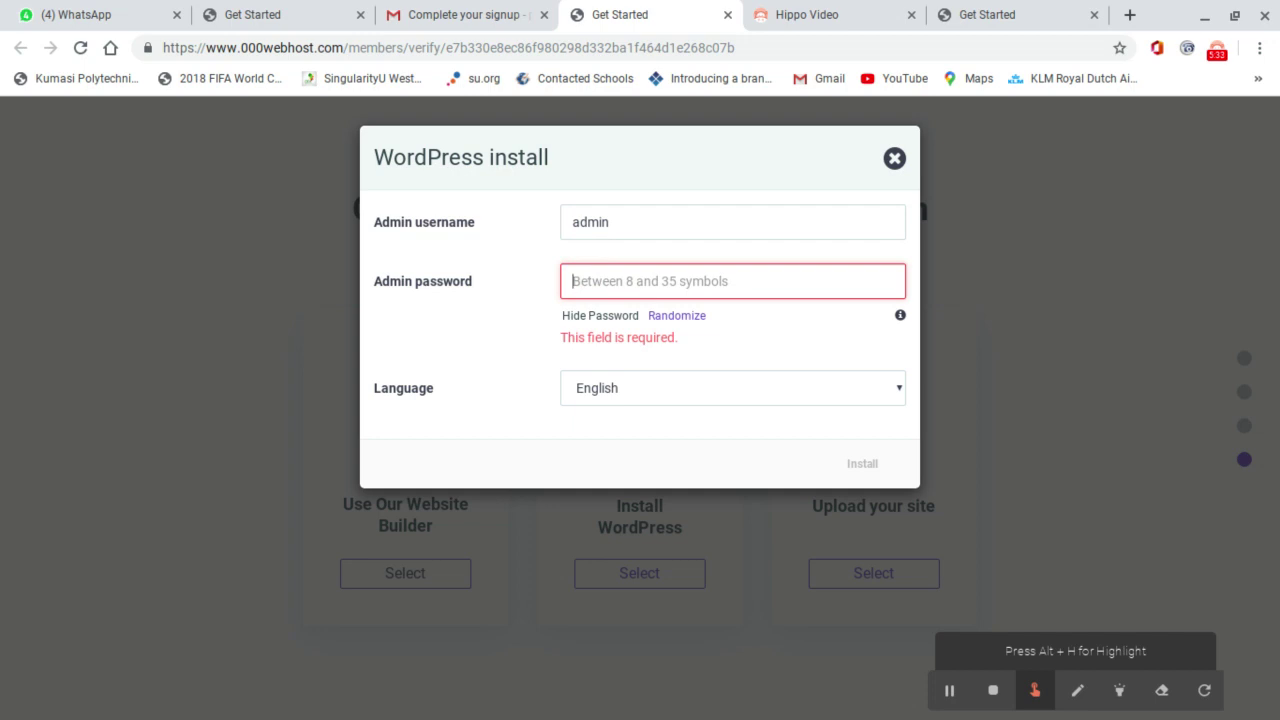
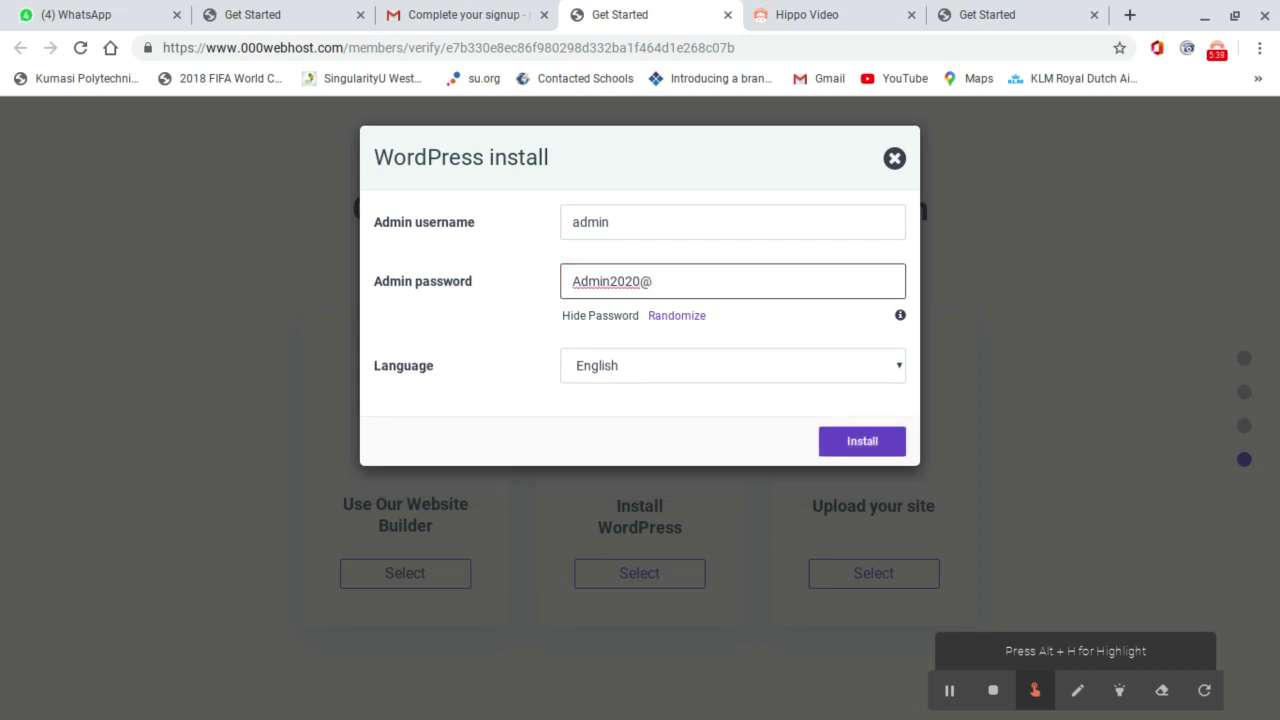
left_click(849, 446)
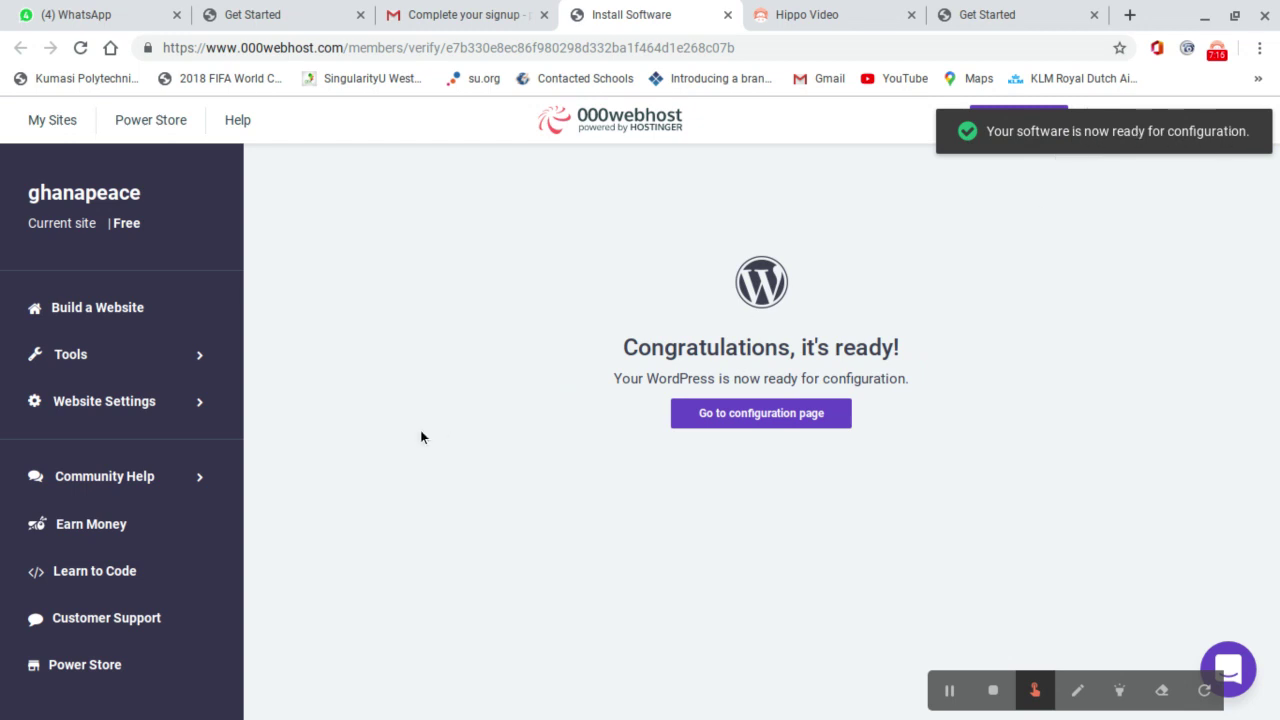
After installation finishes, open the ghanapeace WordPress login page via Go to configuration page.
left_click(785, 418)
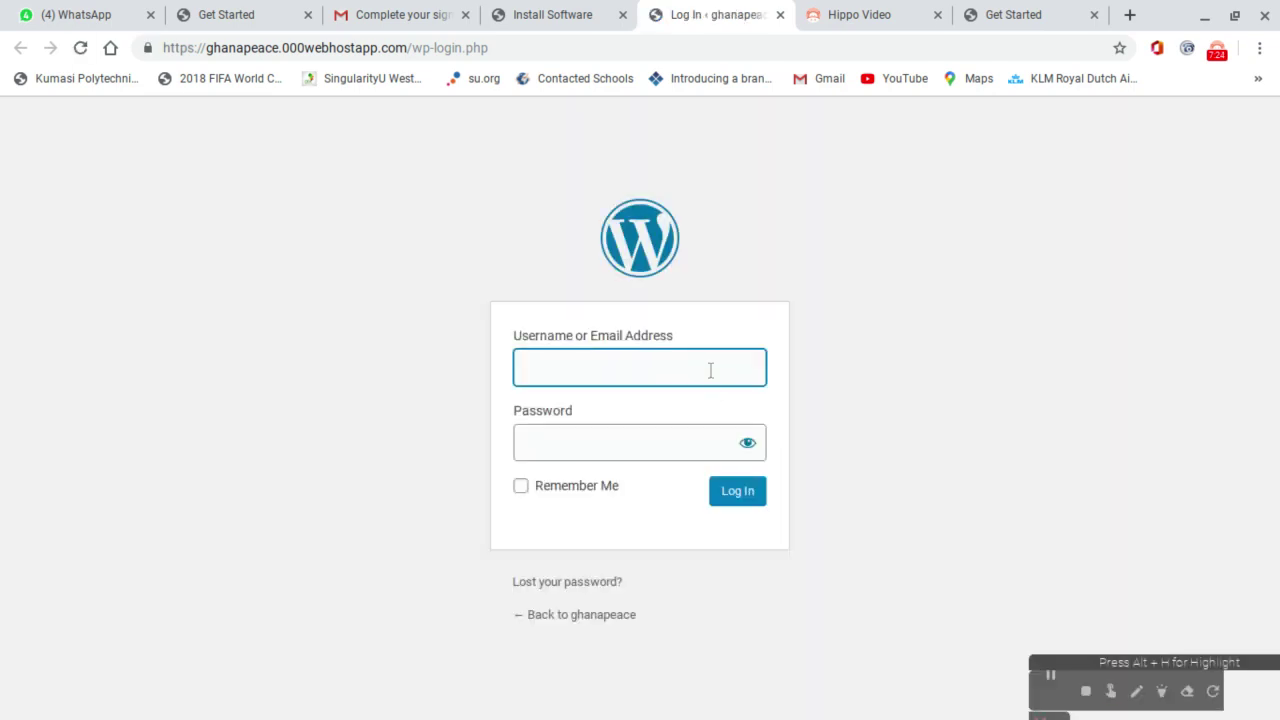
Sign in with username admin and the account password, checking it with the reveal toggle first.
type("admin")
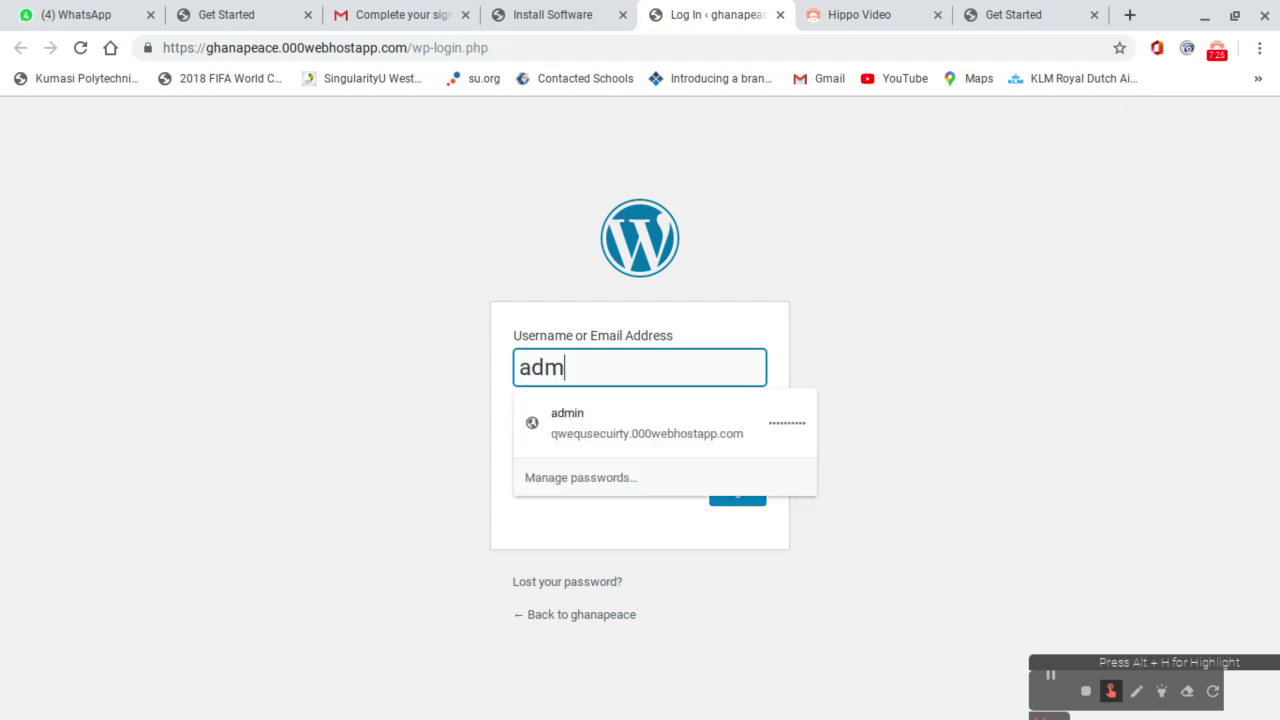
left_click(620, 442)
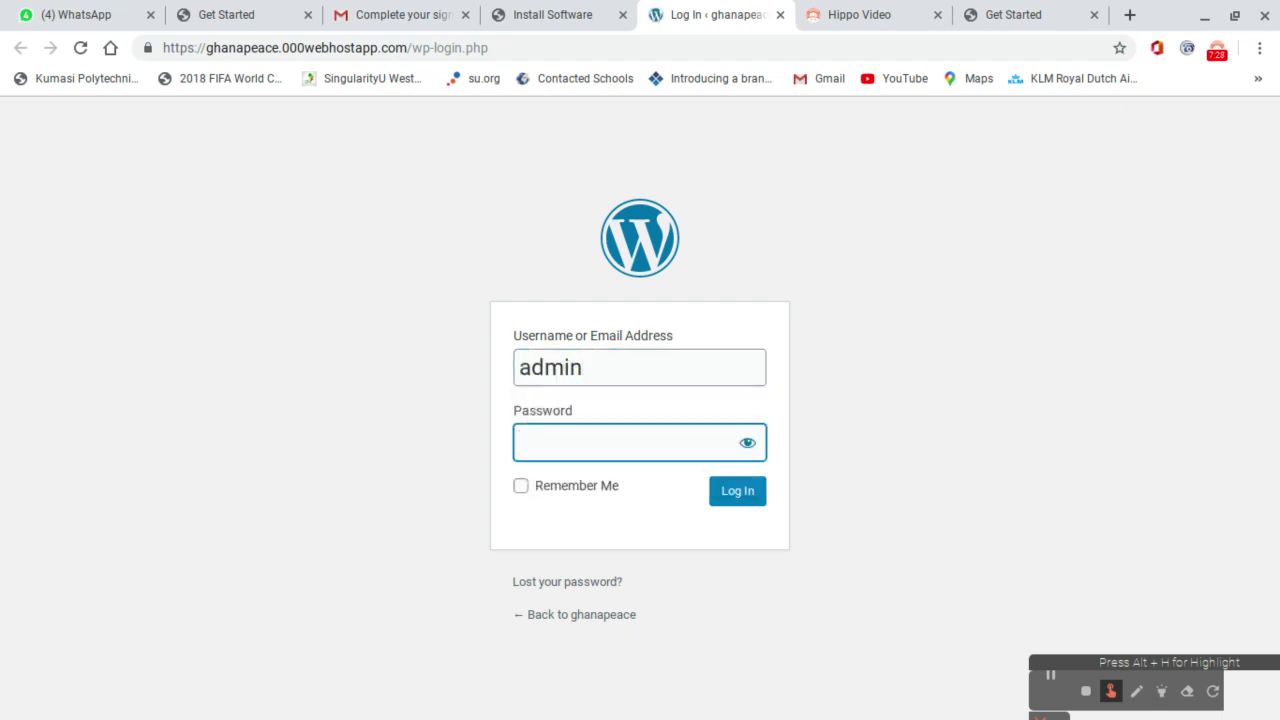
type("••••••••••")
left_click(758, 445)
left_click(757, 444)
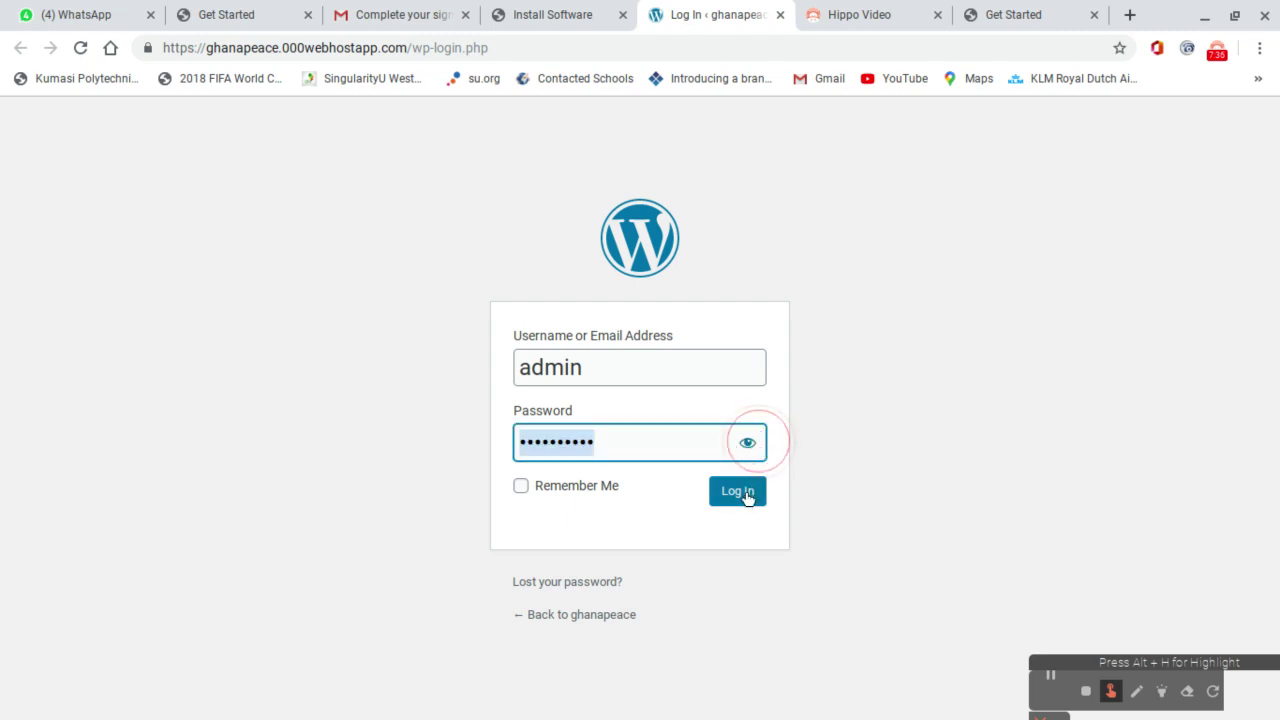
left_click(748, 497)
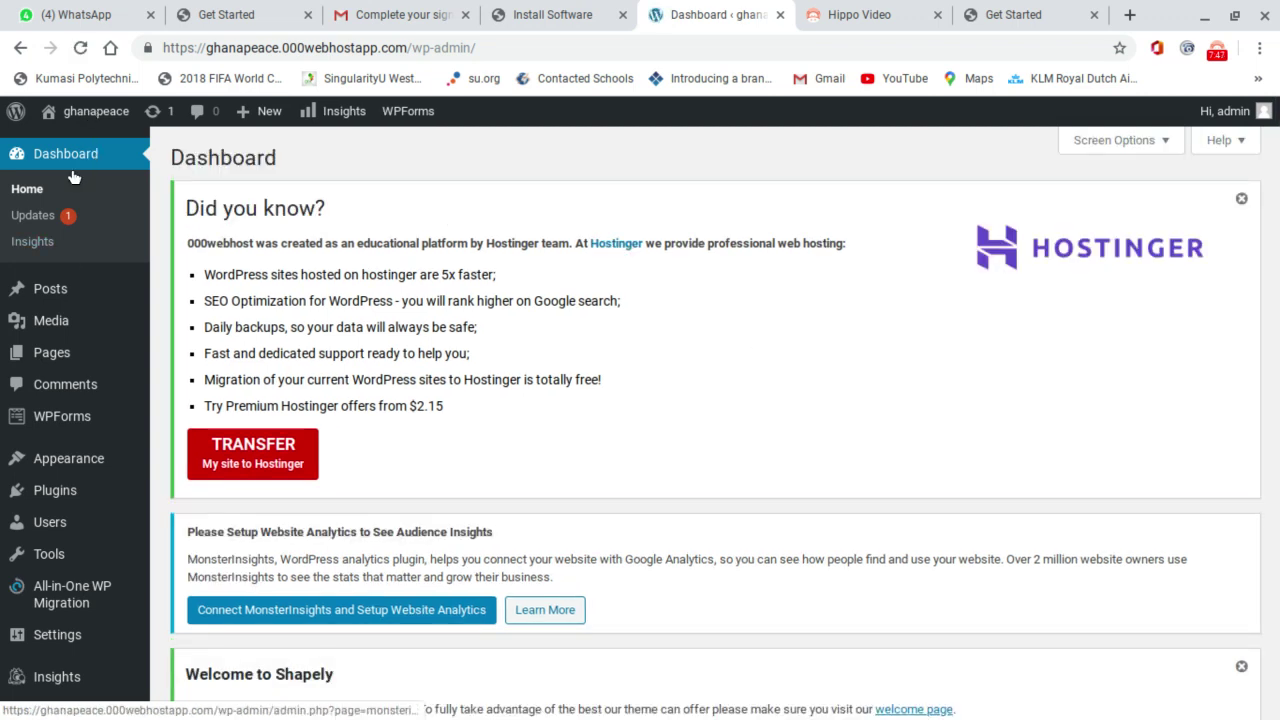
Dismiss the Hostinger 'Did you know?' box and open ghanapeace's Visit Site link in a new tab.
left_click(1241, 200)
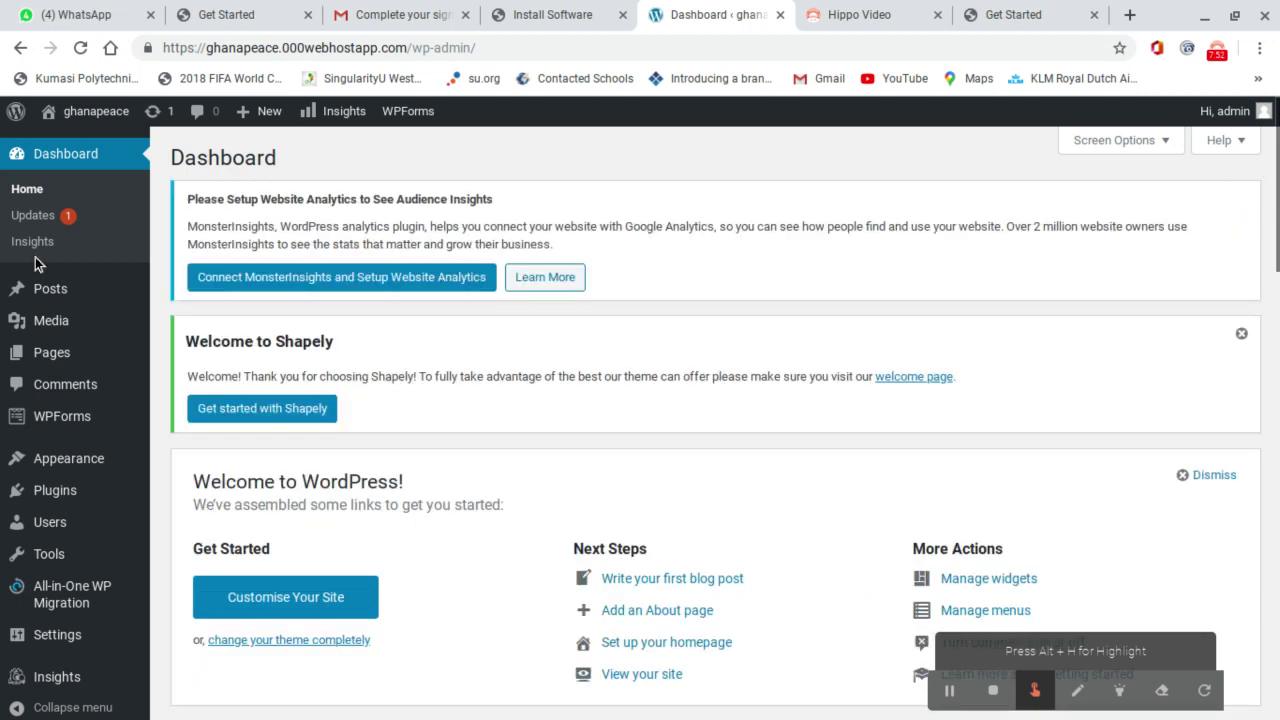
mouse_move(87, 119)
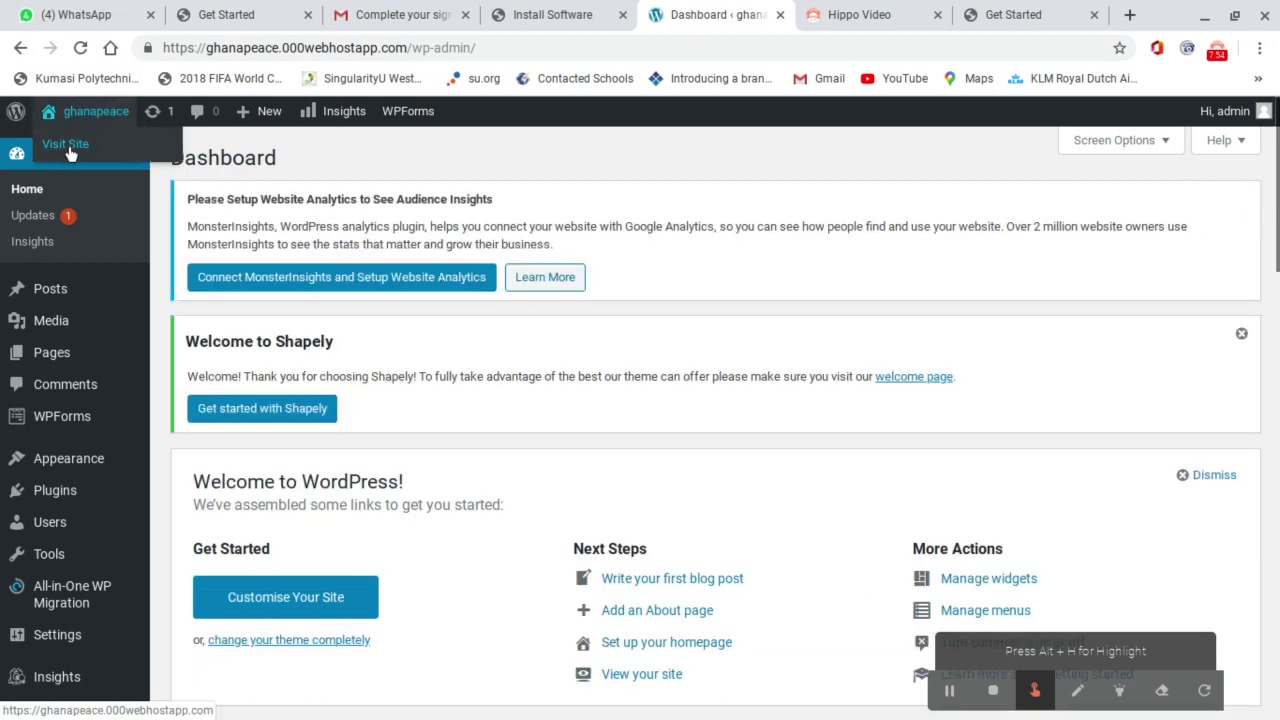
right_click(69, 149)
left_click(106, 166)
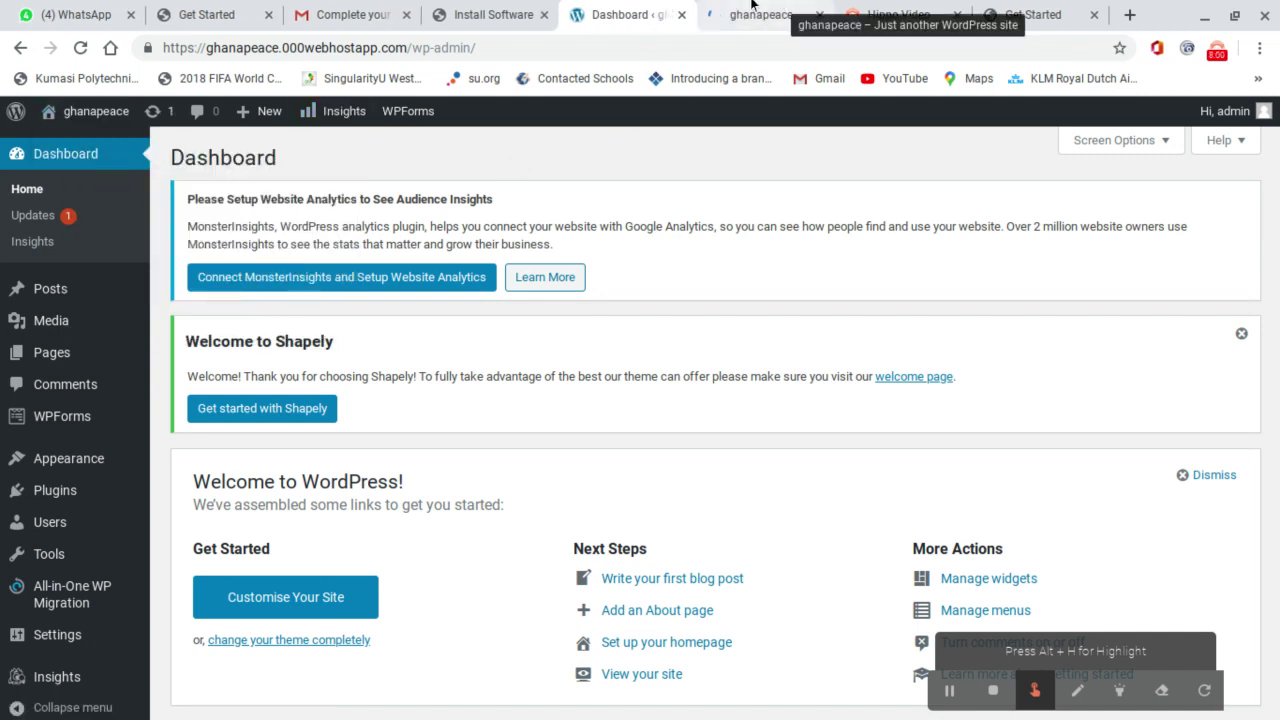
left_click(752, 6)
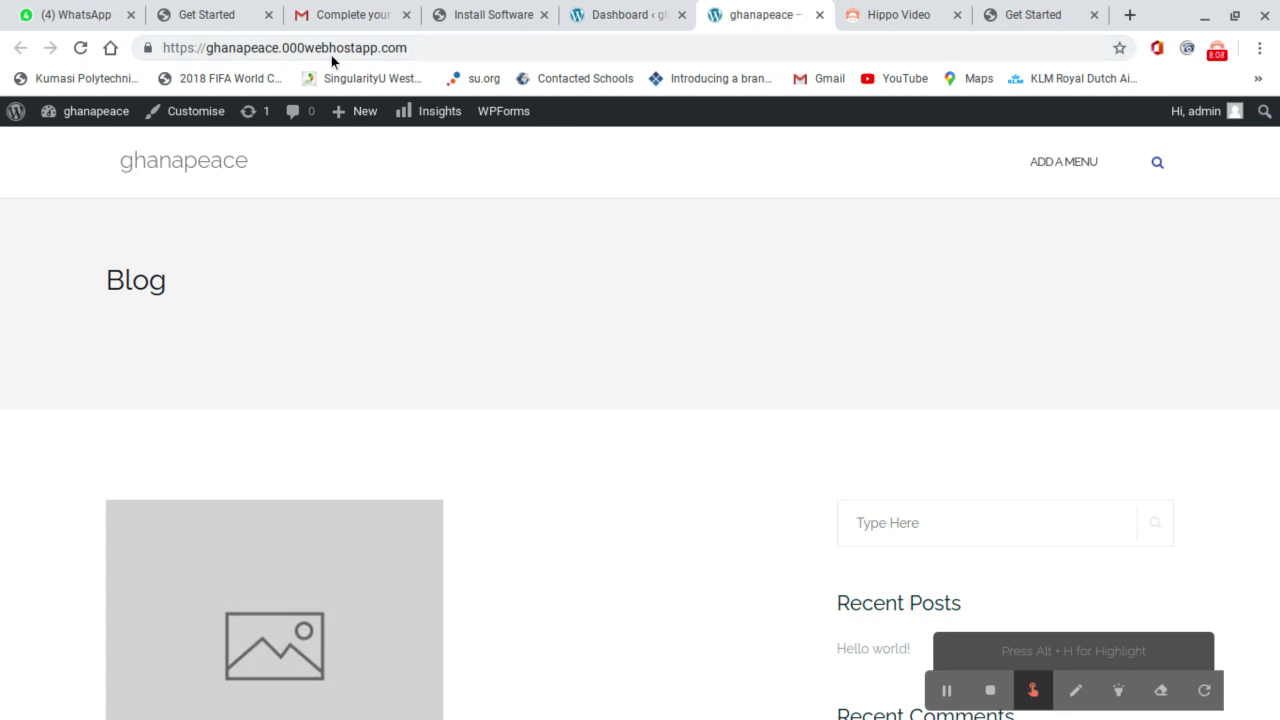
Scroll the live blog past the Hello world! post and sidebar to the footer, then back up.
scroll(700, 463, "down", 12)
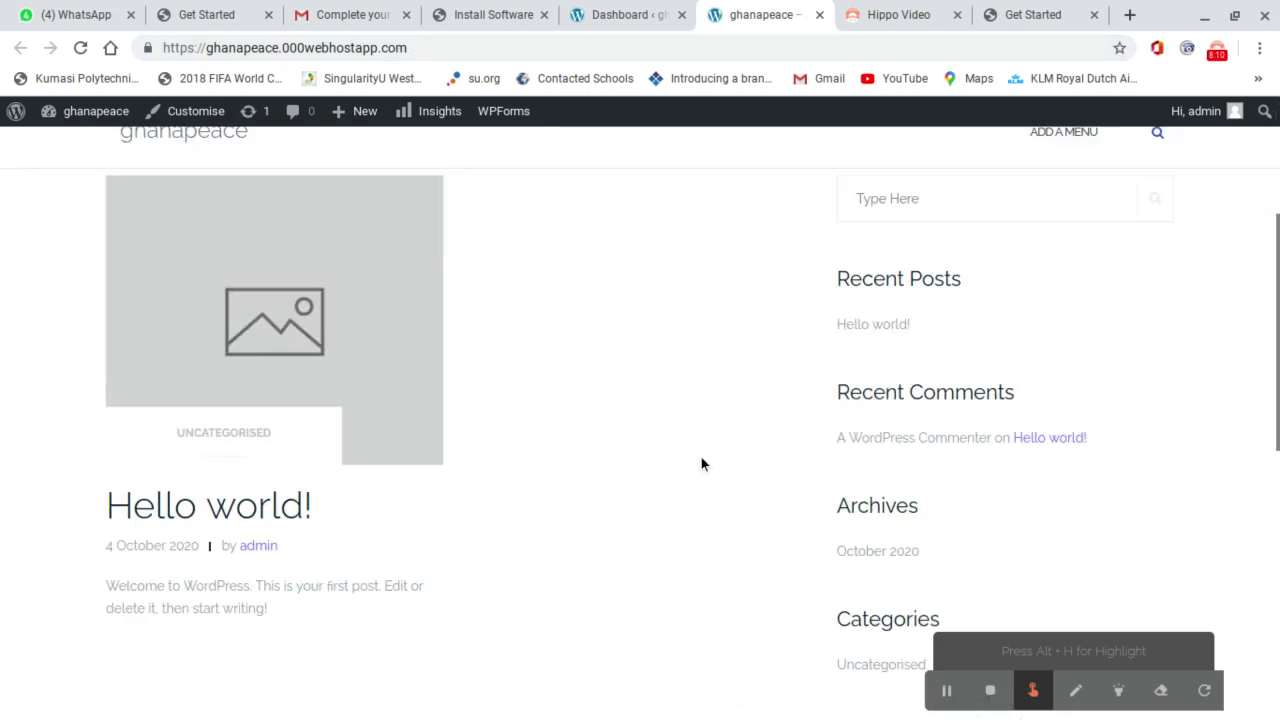
scroll(701, 463, "up", 12)
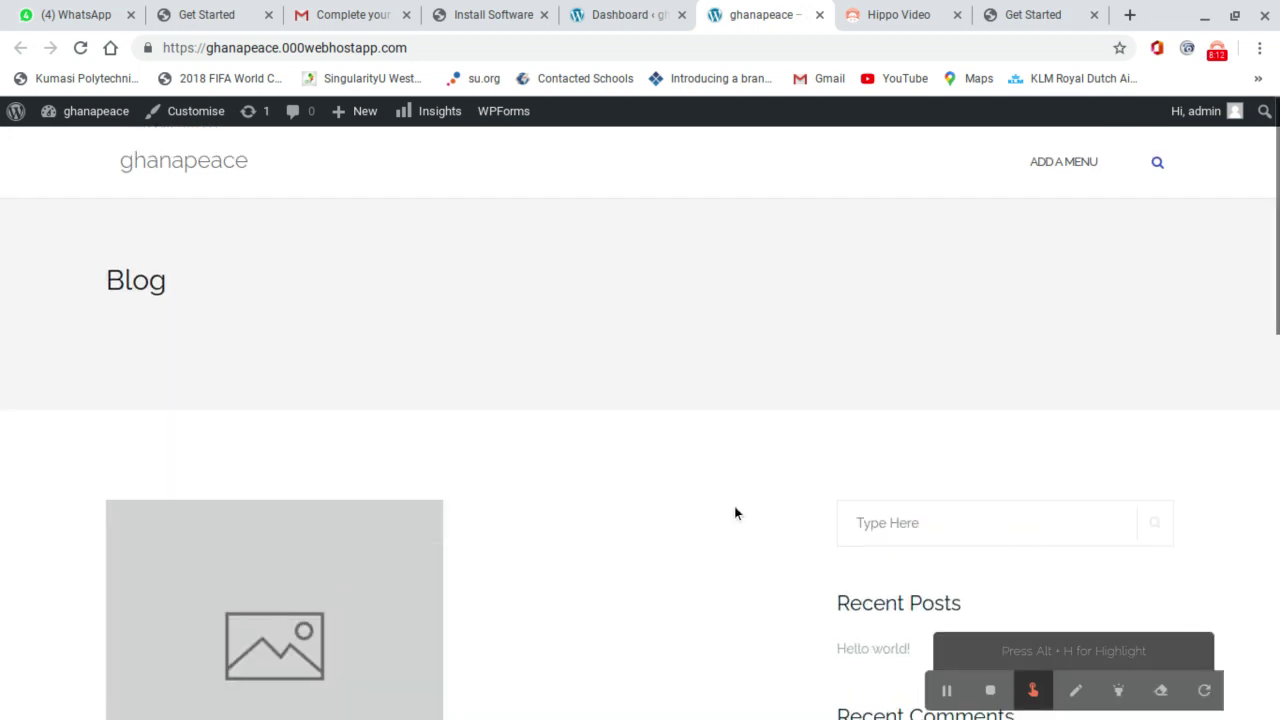